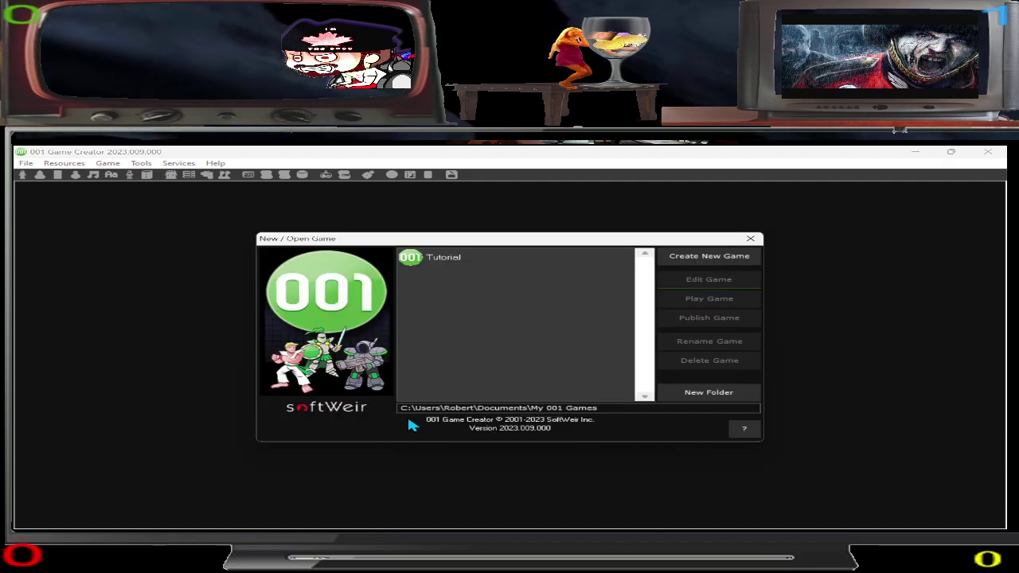
Open the Tutorial game for editing and dismiss the startup tip.
{"action": "left_click", "coordinate": [441, 263]}
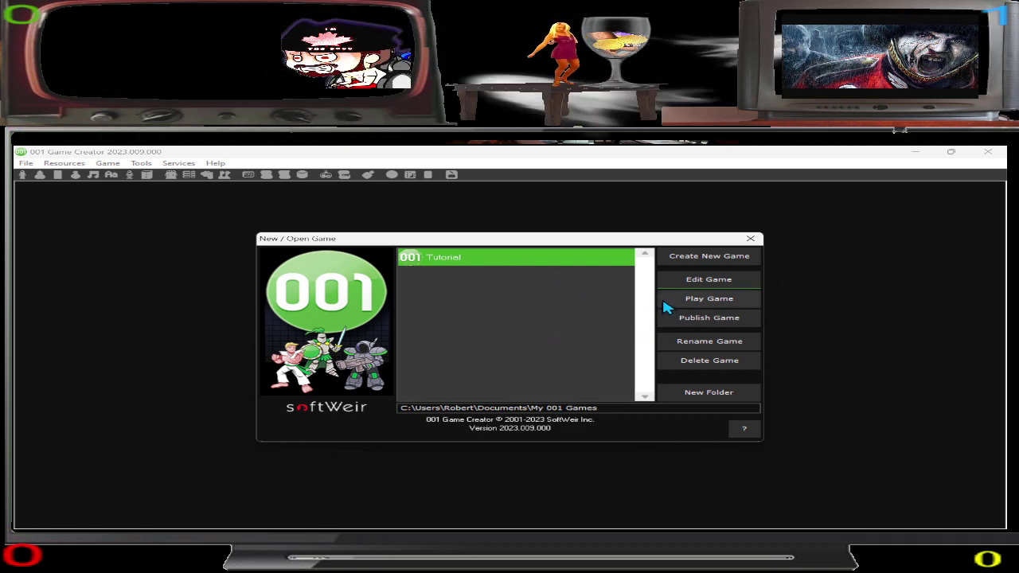
{"action": "left_click", "coordinate": [707, 281]}
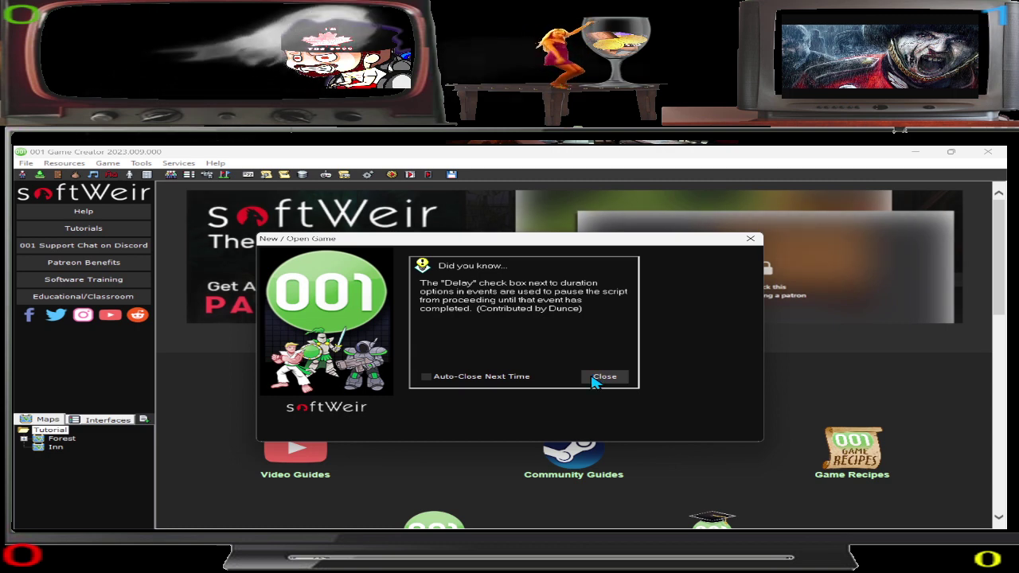
{"action": "left_click", "coordinate": [593, 378]}
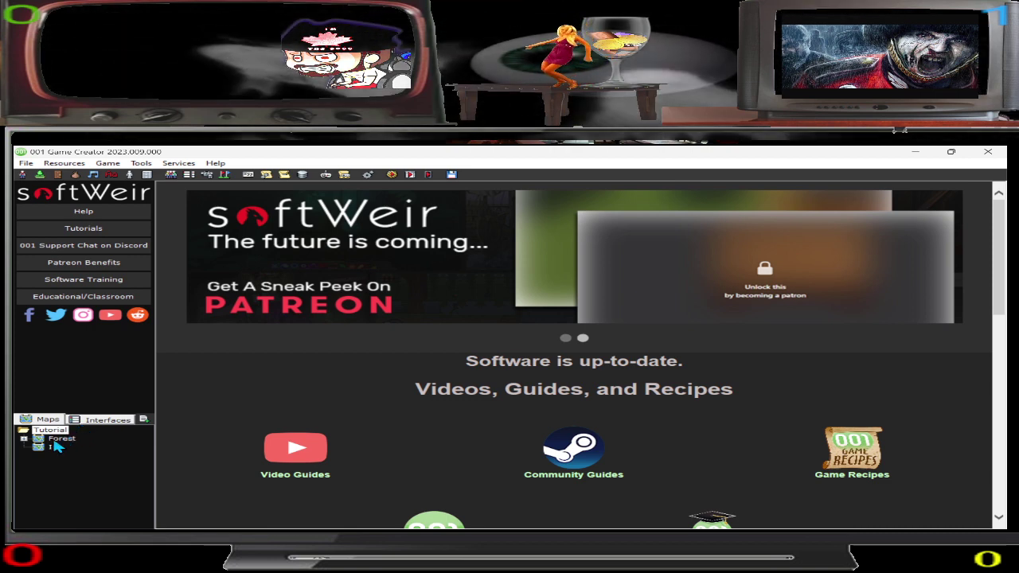
Open the "starting scene" map nested under Forest in the map tree.
{"action": "left_click", "coordinate": [24, 439]}
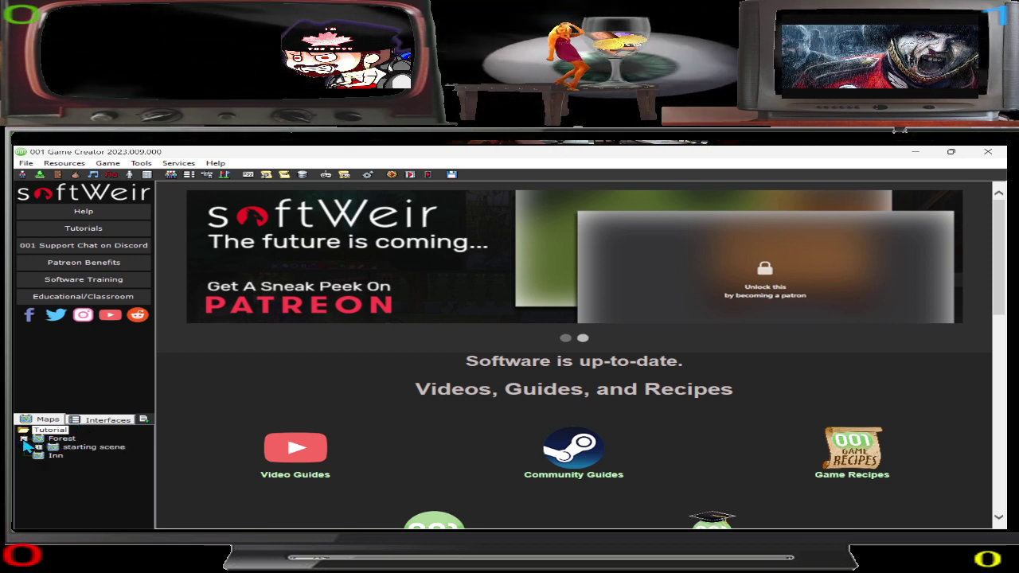
{"action": "left_click", "coordinate": [86, 451]}
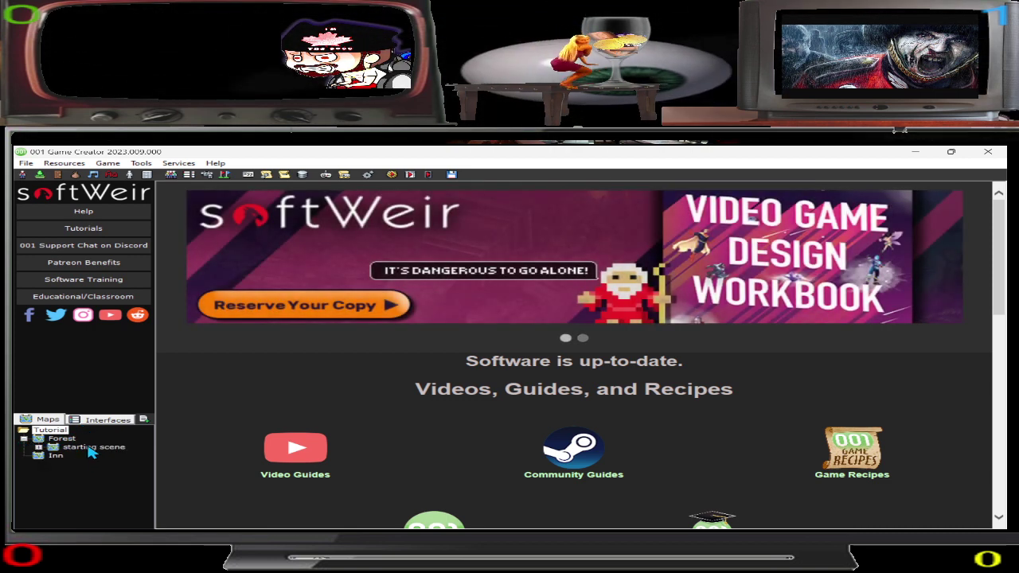
{"action": "double_click", "coordinate": [86, 450]}
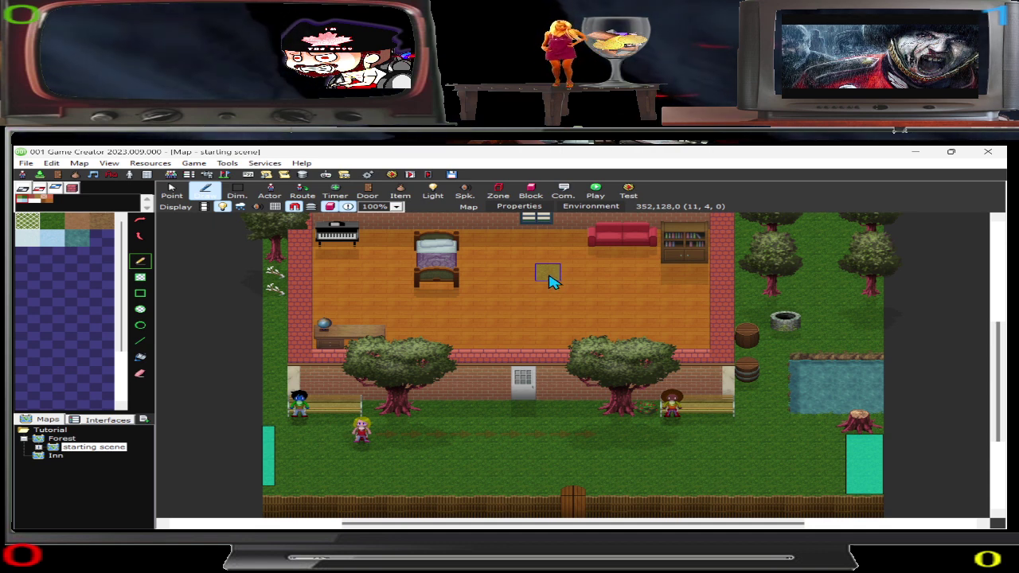
Launch a test play of the map from the house floor above the front door, with emulation set to None.
{"action": "left_click", "coordinate": [595, 191]}
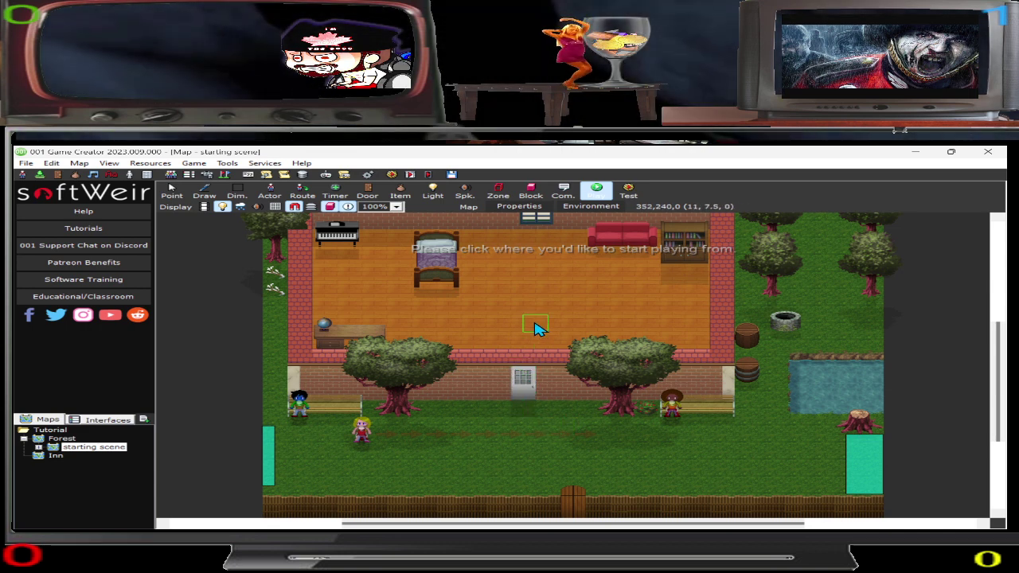
{"action": "left_click", "coordinate": [540, 328]}
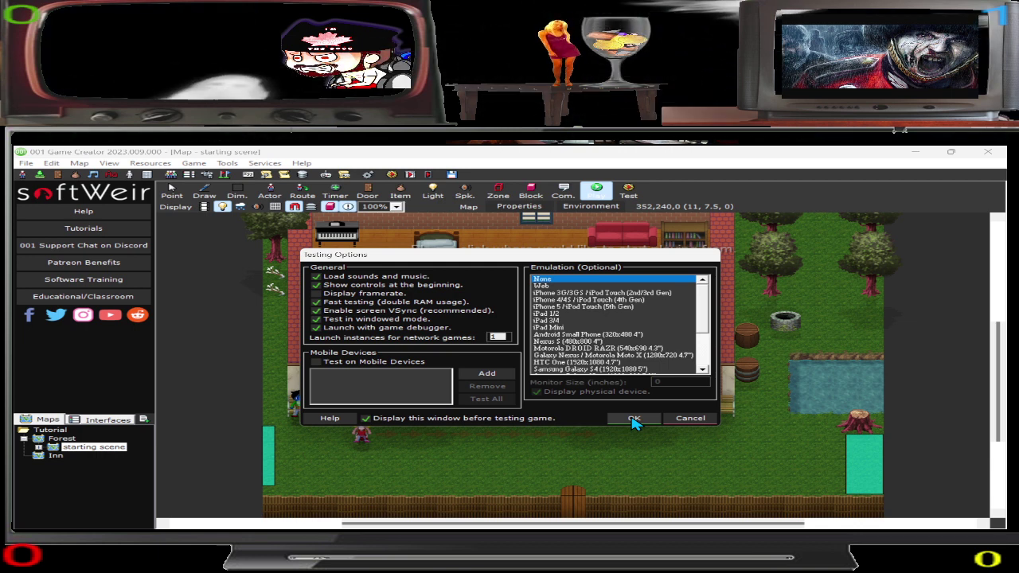
{"action": "left_click", "coordinate": [633, 419]}
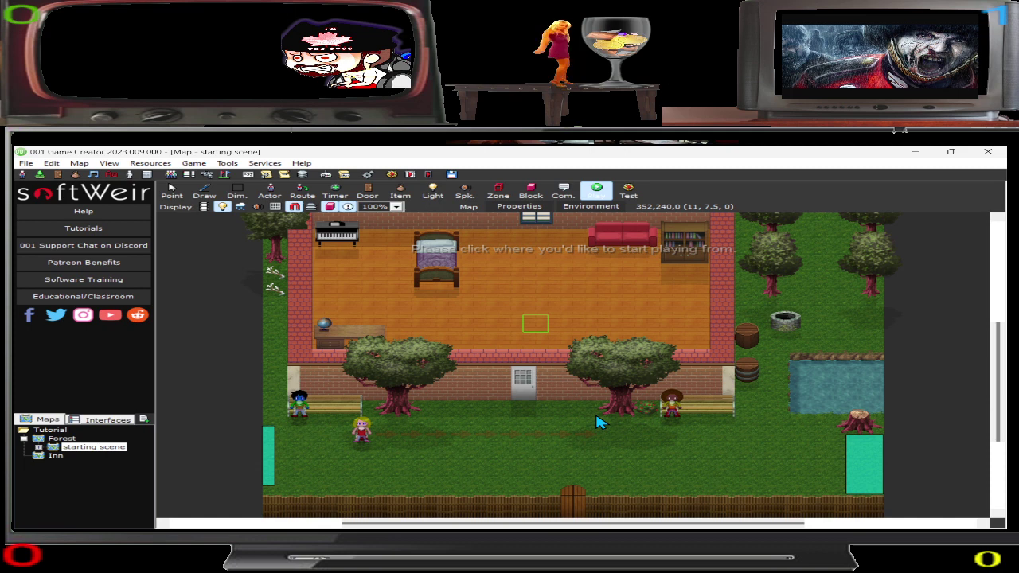
{"action": "left_click", "coordinate": [495, 414]}
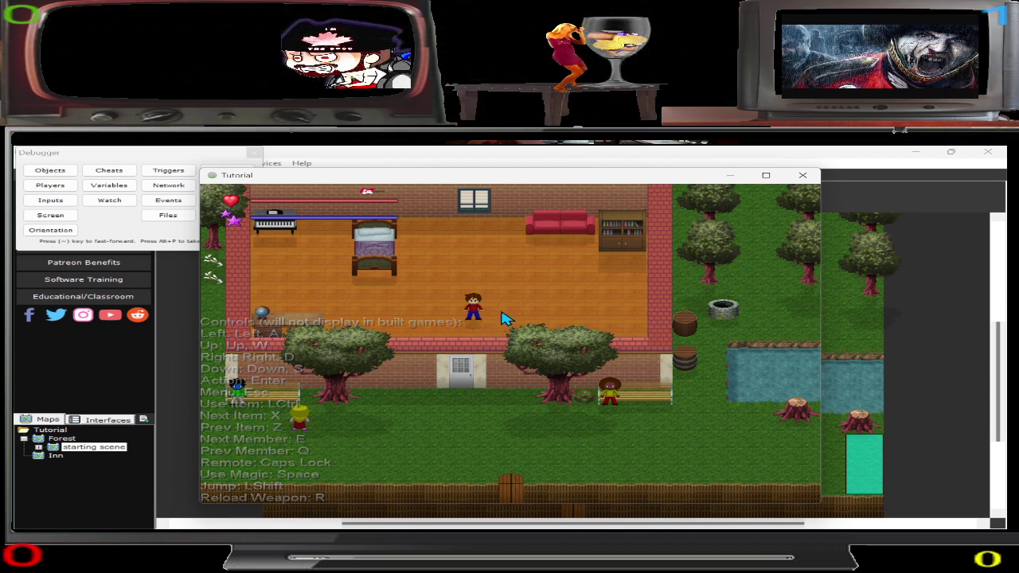
Walk the player character in all four directions around the house's wooden floor to test movement.
{"action": "key", "text": "Left"}
{"action": "key", "text": "Down"}
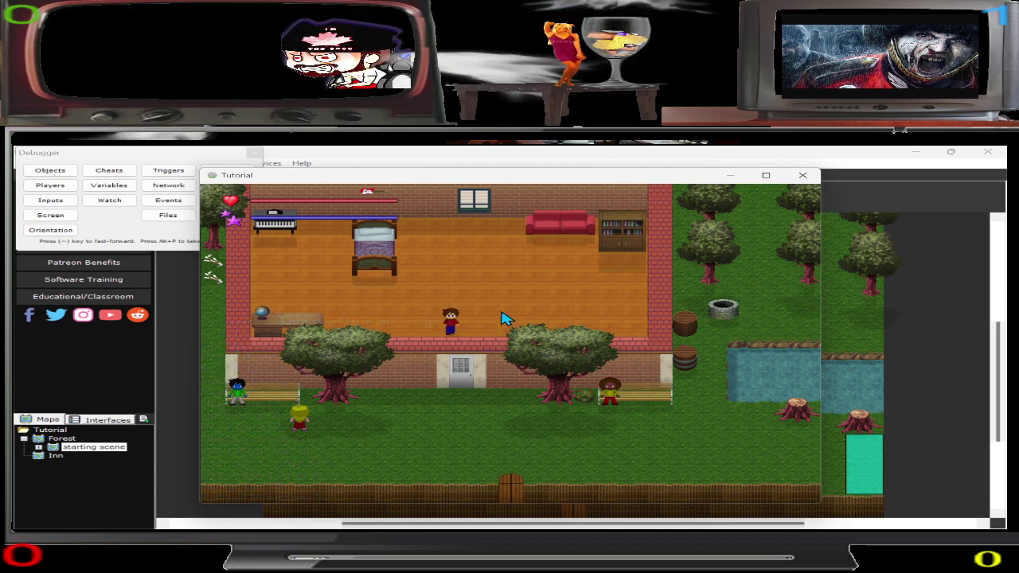
{"action": "key", "text": "Up"}
{"action": "key", "text": "Right"}
{"action": "key", "text": "Up"}
{"action": "key", "text": "Left"}
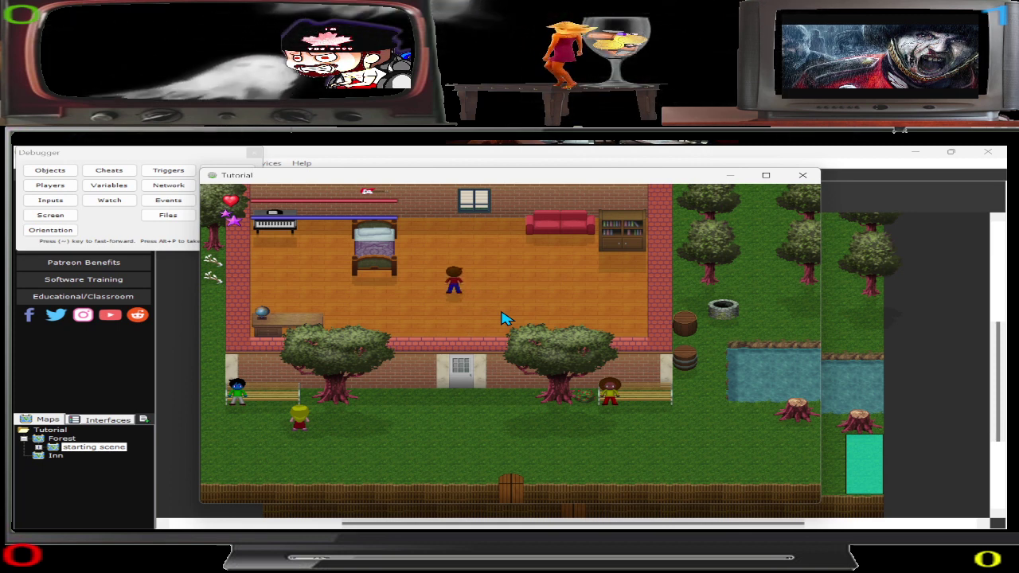
{"action": "key", "text": "Down"}
{"action": "key", "text": "Down"}
{"action": "key", "text": "Right"}
{"action": "key", "text": "Up"}
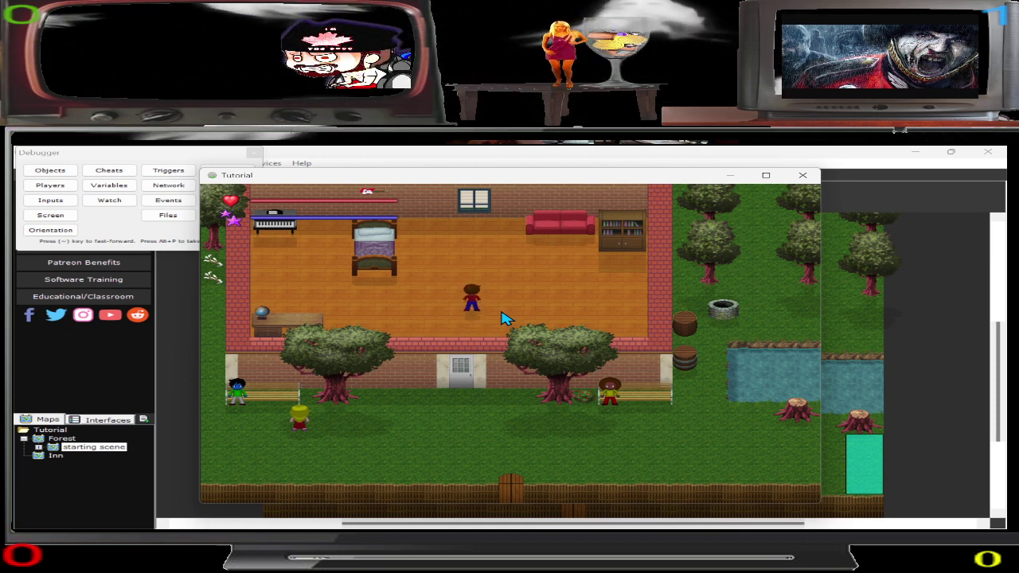
{"action": "key", "text": "Left"}
{"action": "key", "text": "Up"}
{"action": "key", "text": "Down"}
{"action": "key", "text": "Up"}
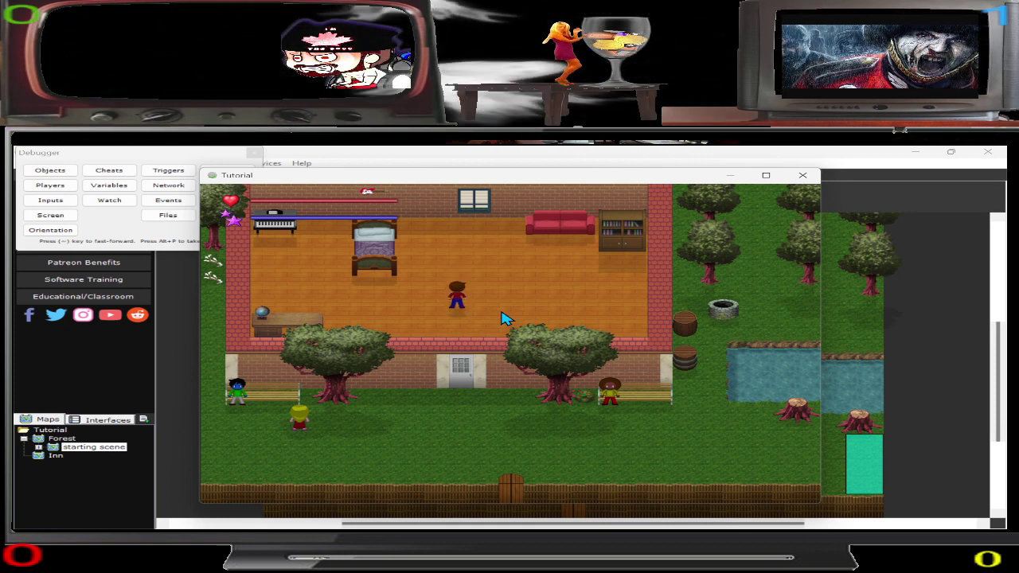
{"action": "key", "text": "Down"}
{"action": "key", "text": "Right"}
{"action": "key", "text": "Up"}
{"action": "key", "text": "Left"}
{"action": "key", "text": "Down"}
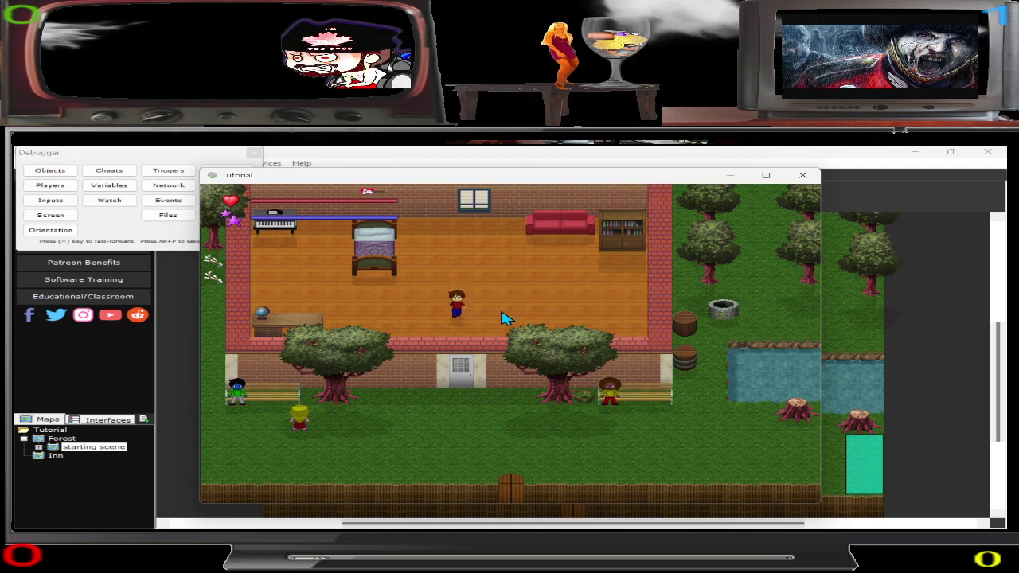
{"action": "key", "text": "Down"}
{"action": "key", "text": "Right"}
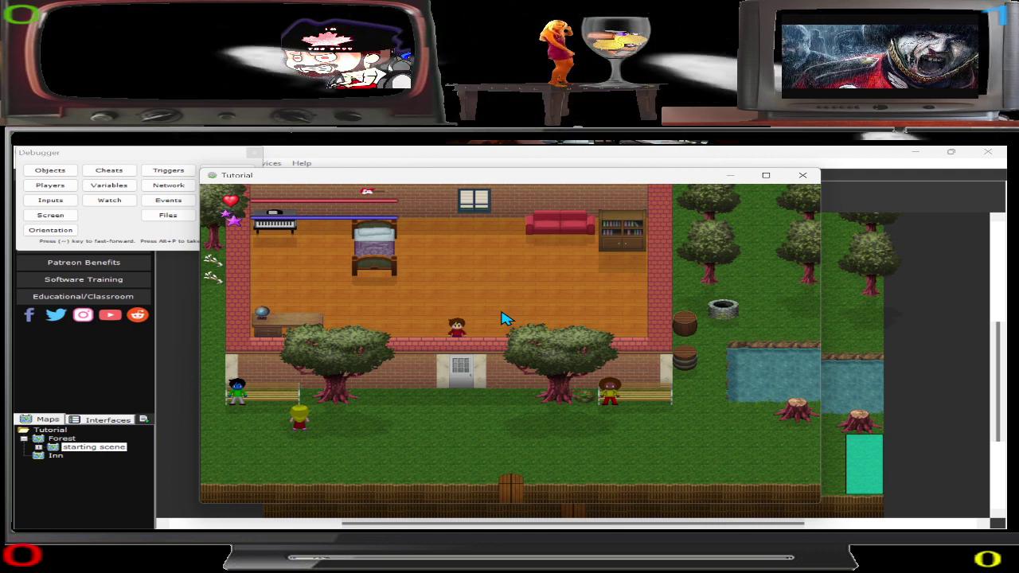
{"action": "key", "text": "Up"}
{"action": "key", "text": "Left"}
{"action": "key", "text": "Down"}
{"action": "key", "text": "Up"}
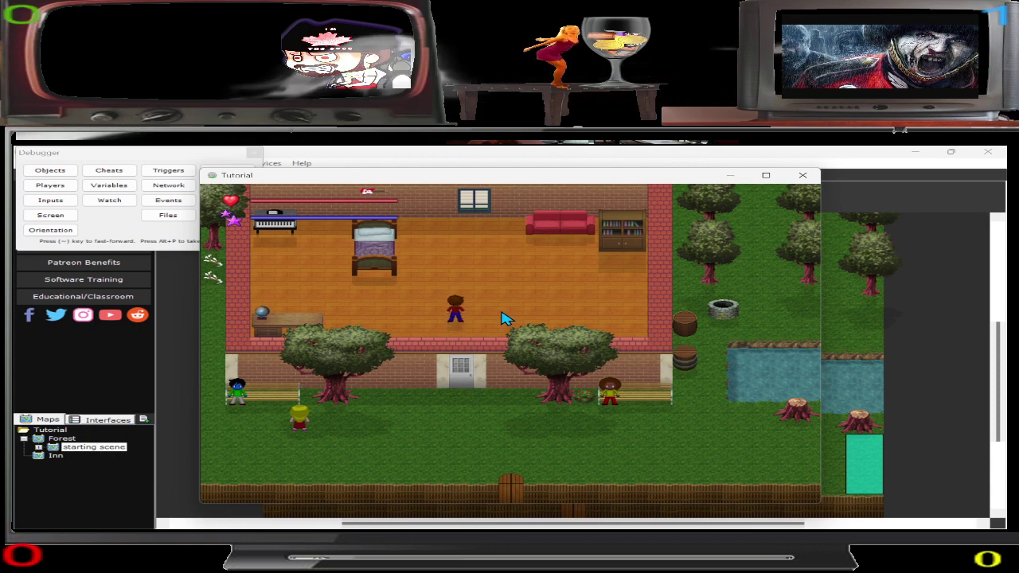
Walk the player back and forth behind the house's front wall and out through the front door.
{"action": "key", "text": "Down"}
{"action": "key", "text": "Up"}
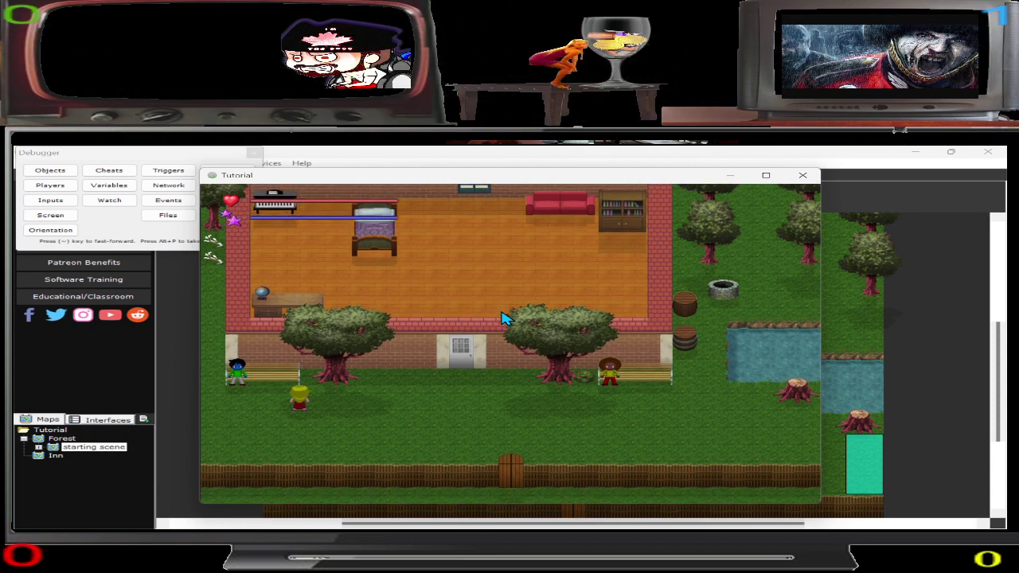
{"action": "key", "text": "Down"}
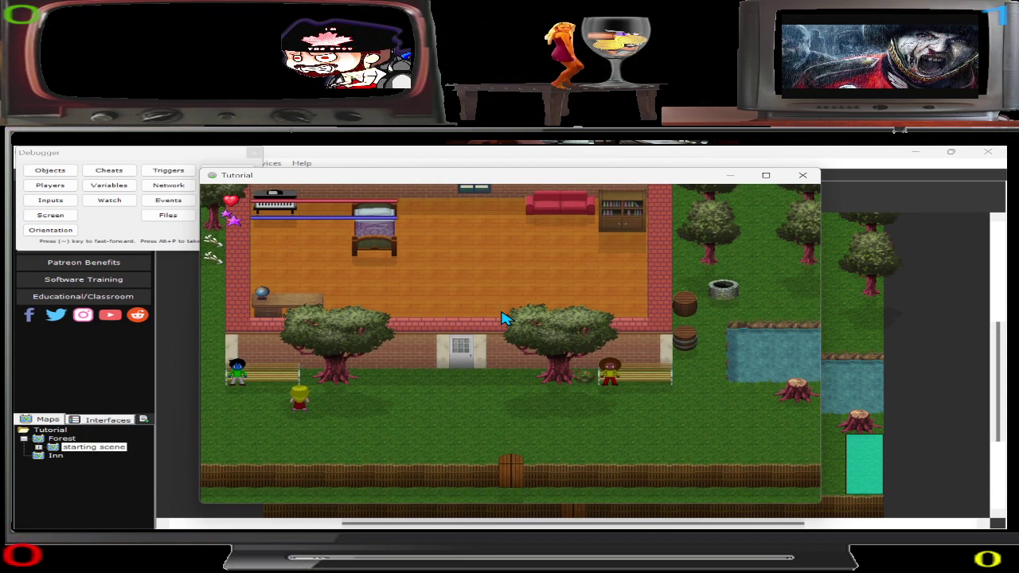
{"action": "key", "text": "Up"}
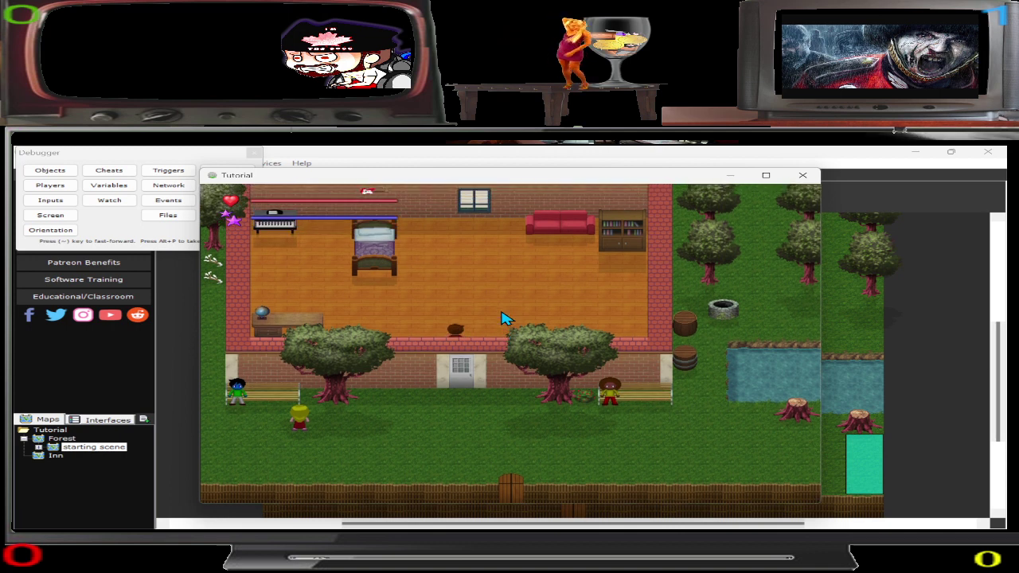
{"action": "key", "text": "Left"}
{"action": "key", "text": "Down"}
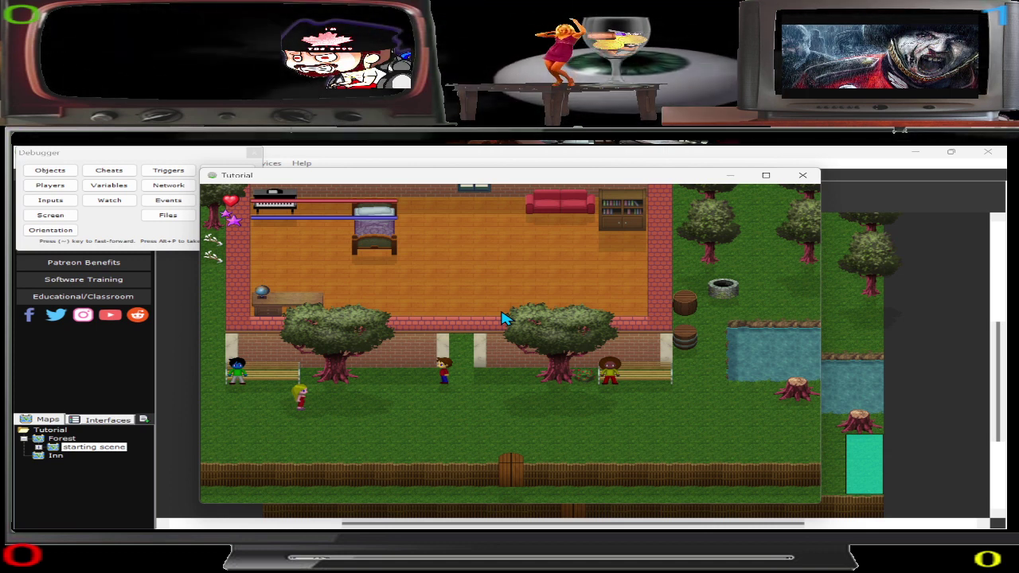
Walk the player in and out of the open front doorway to test the passage.
{"action": "key", "text": "Right"}
{"action": "key", "text": "Up"}
{"action": "key", "text": "Left"}
{"action": "key", "text": "Down"}
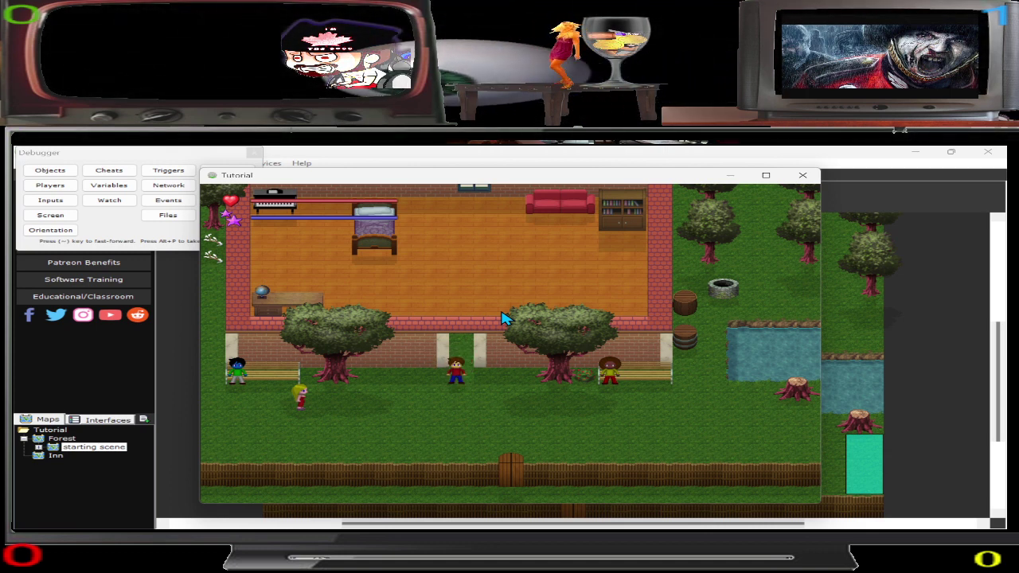
{"action": "key", "text": "Right"}
{"action": "key", "text": "Left"}
{"action": "key", "text": "Up"}
{"action": "key", "text": "Right"}
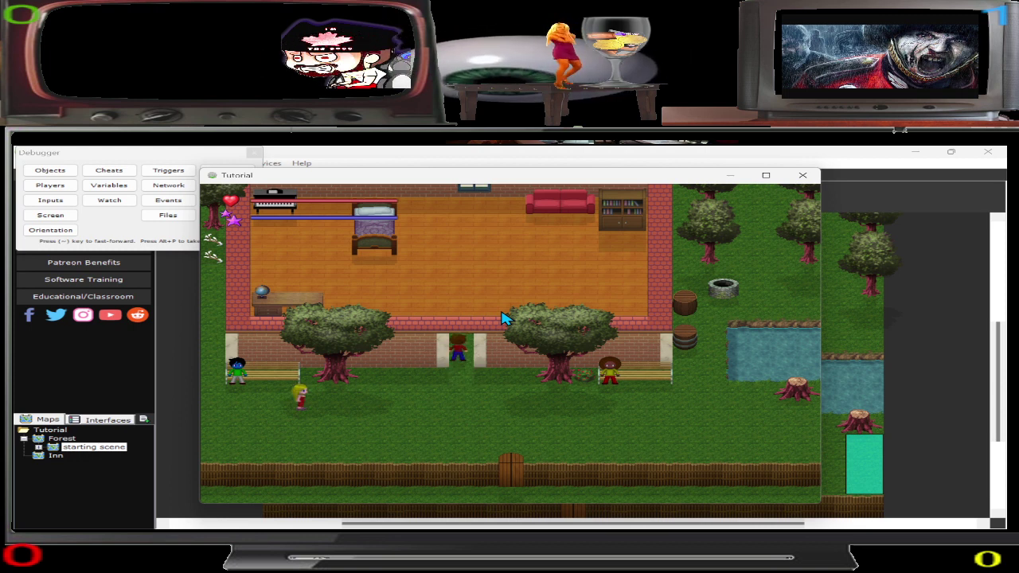
{"action": "key", "text": "Down"}
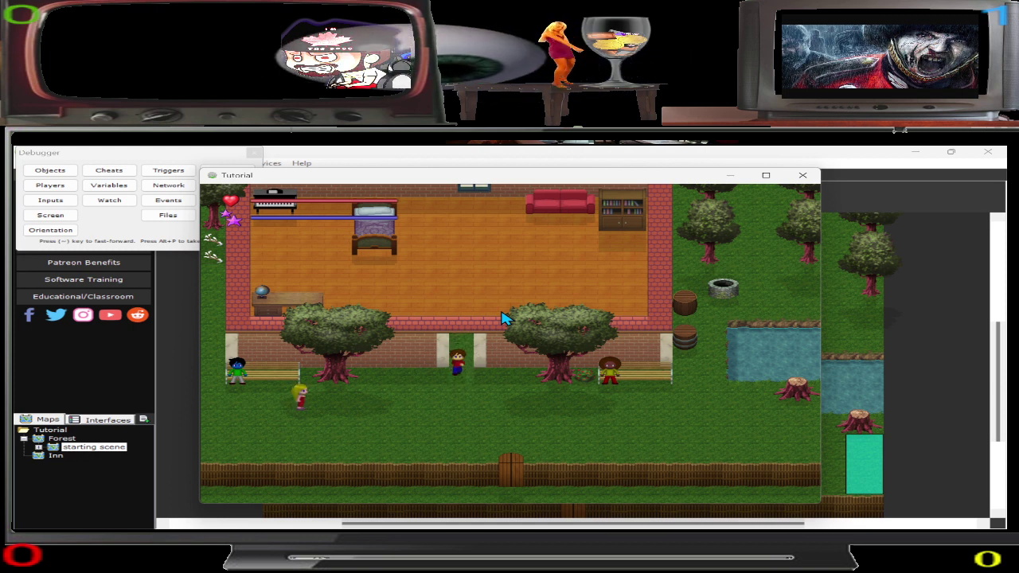
Walk the player along the house front between the doorway and the two large trees to test their collisions.
{"action": "key", "text": "Left"}
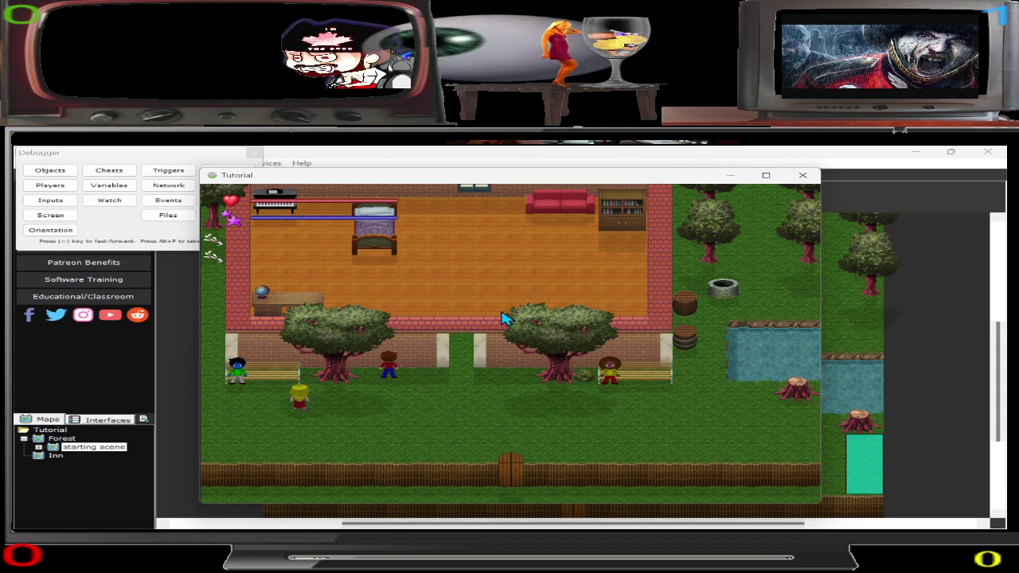
{"action": "key", "text": "Right"}
{"action": "key", "text": "Up"}
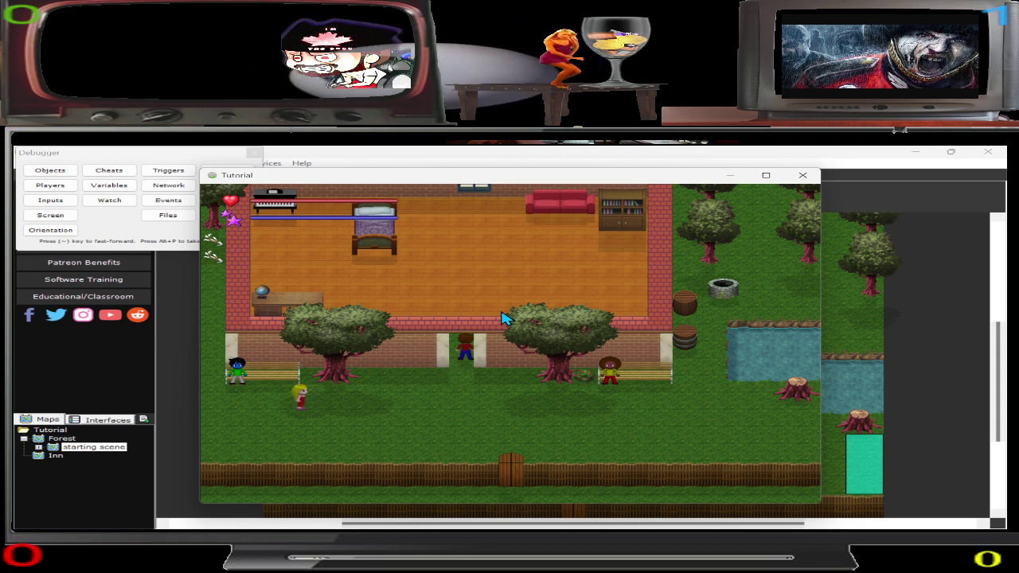
{"action": "key", "text": "Down"}
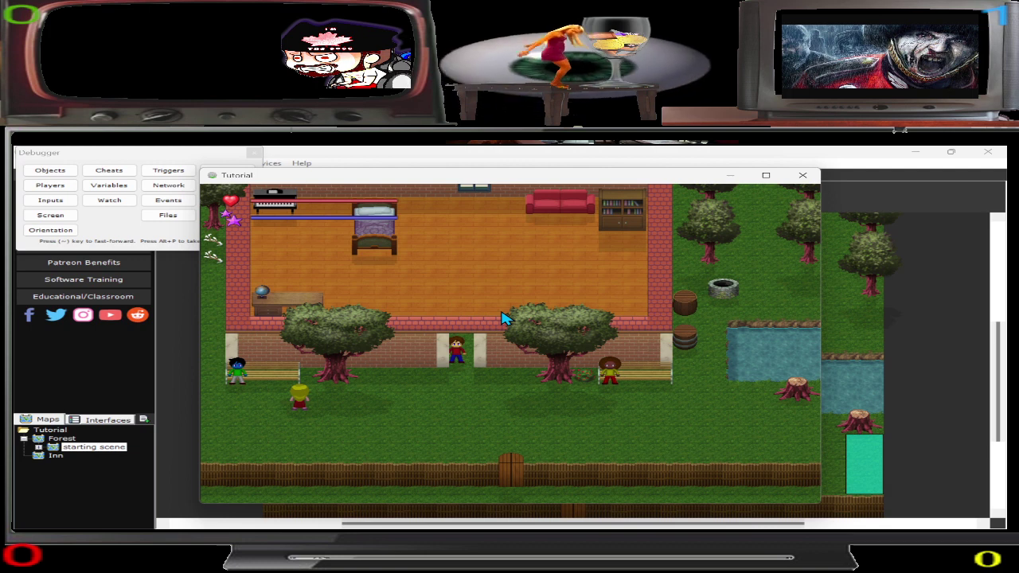
{"action": "key", "text": "Left"}
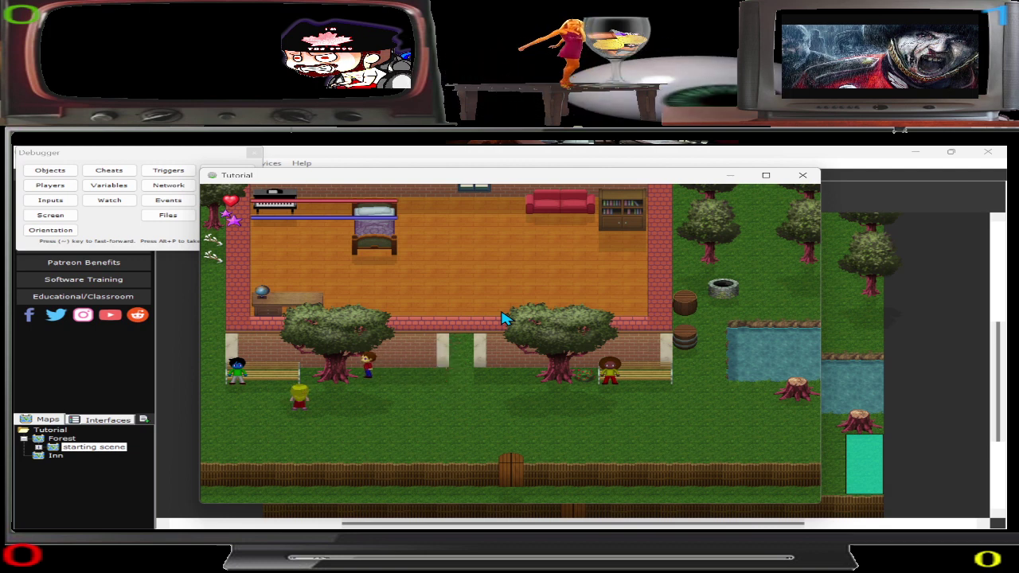
{"action": "key", "text": "Right"}
{"action": "key", "text": "Right"}
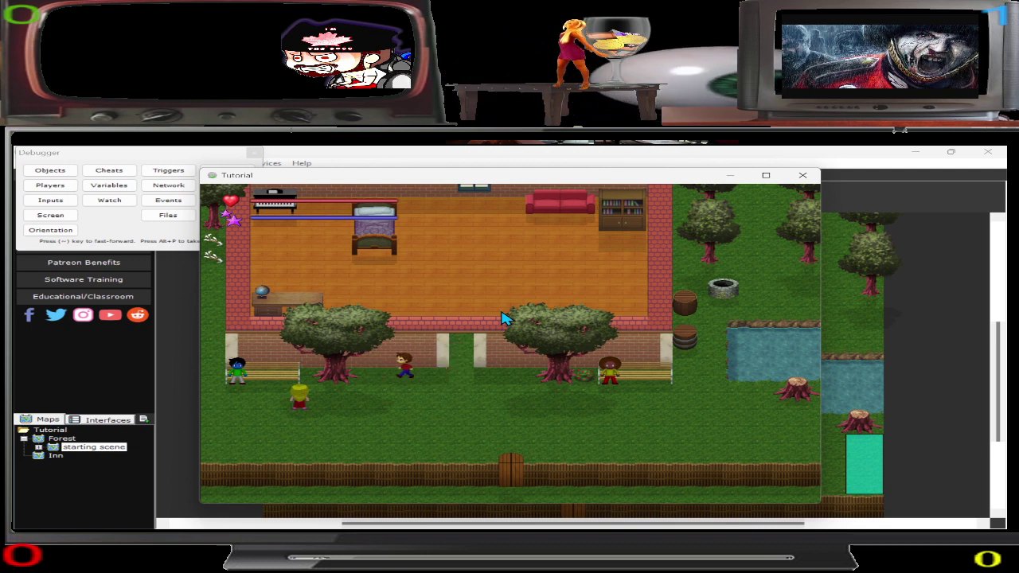
{"action": "key", "text": "Up"}
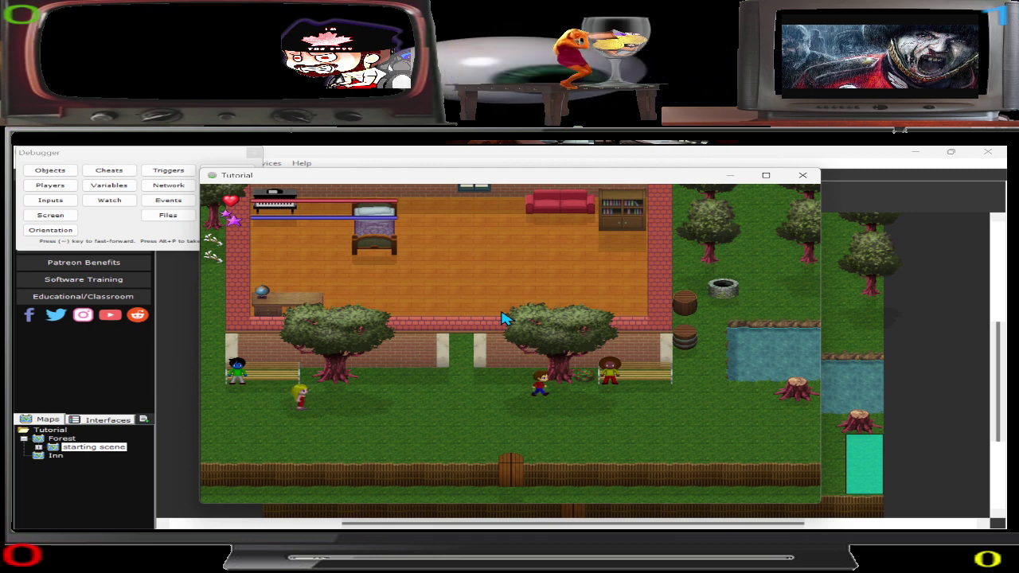
Walk the player down to the gate in the wooden fence to test it, and back onto the grass.
{"action": "key", "text": "Down"}
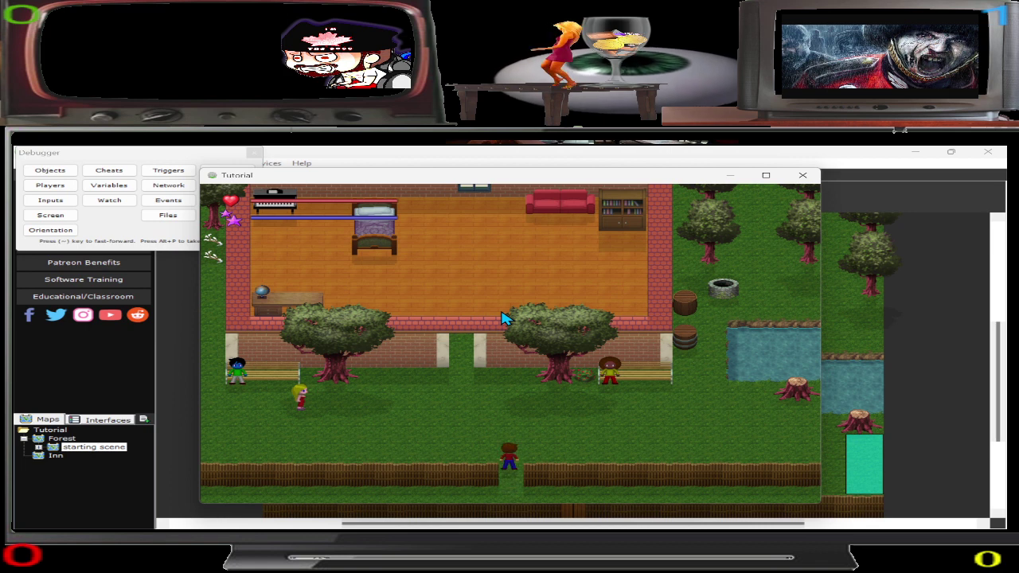
{"action": "key", "text": "Up"}
{"action": "key", "text": "Right"}
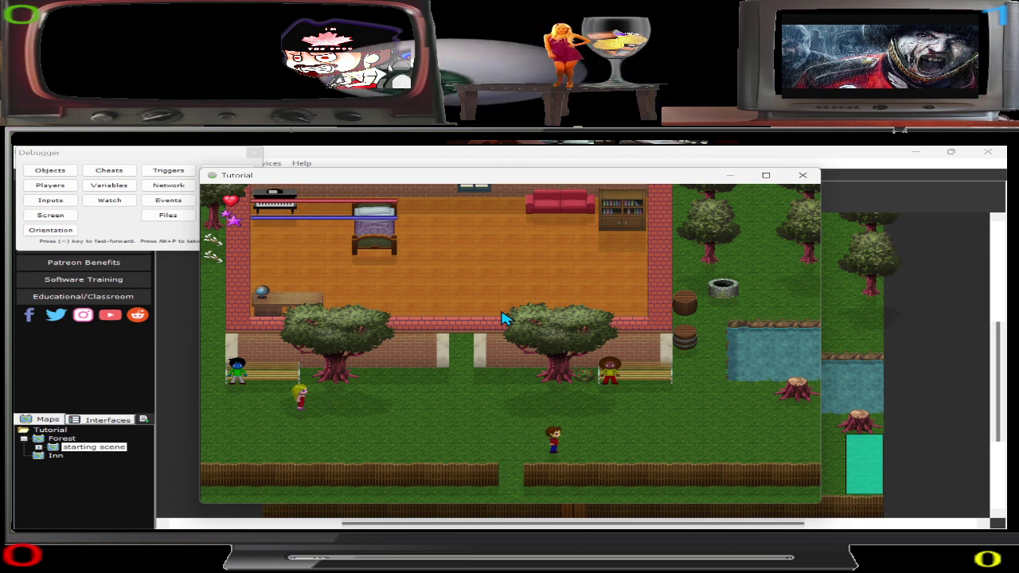
Walk the player over to the blond character near the bench and around both sides of her.
{"action": "key", "text": "Up"}
{"action": "key", "text": "Left"}
{"action": "key", "text": "Left"}
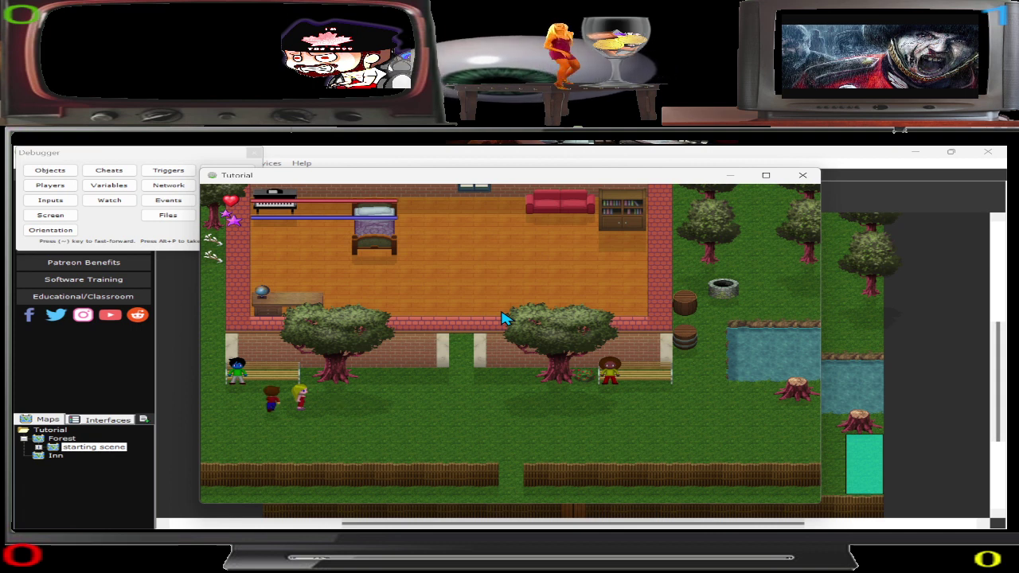
{"action": "key", "text": "Right"}
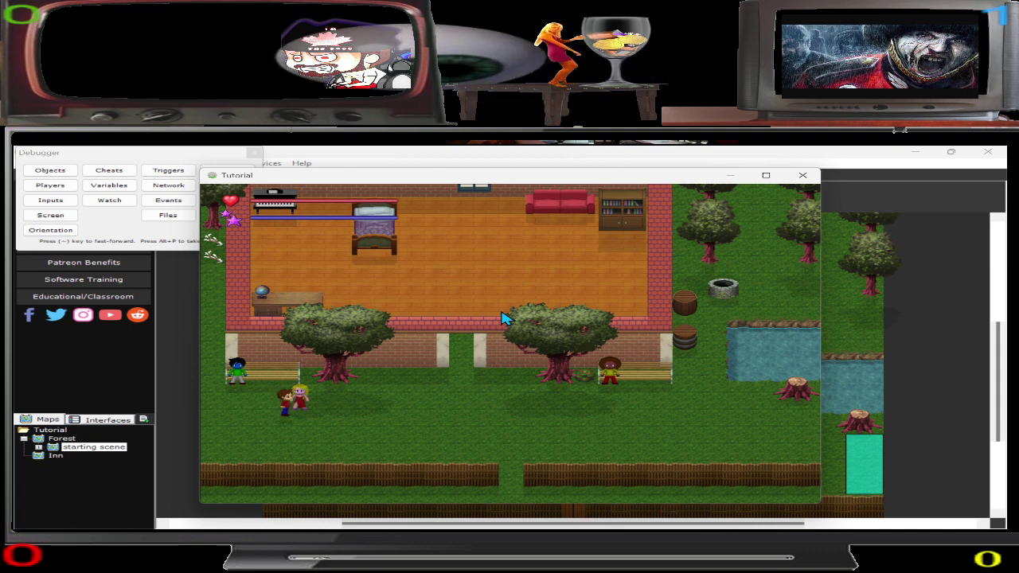
{"action": "key", "text": "Down"}
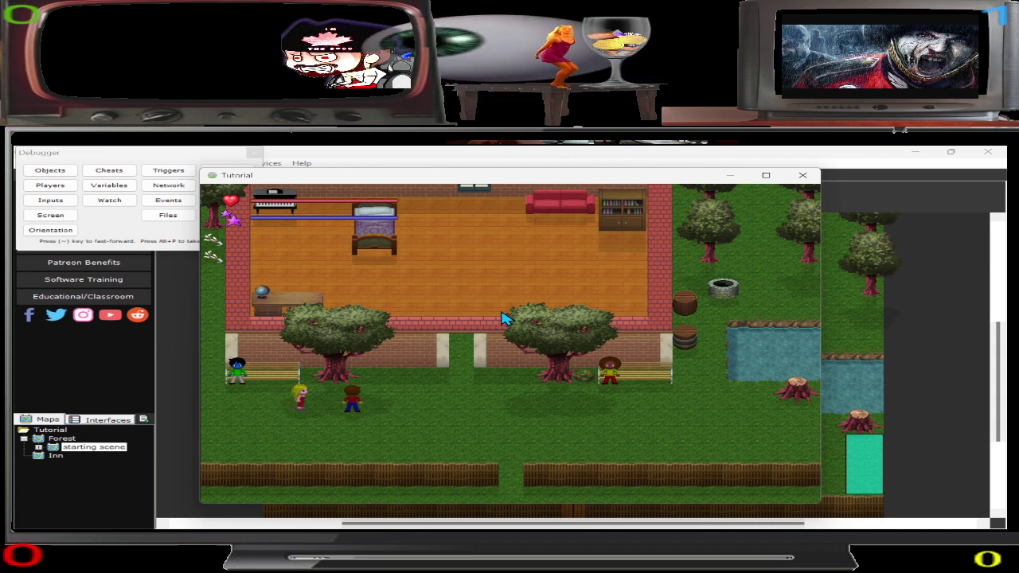
Walk the player around below the blond character and up to the green-shirted character at the bench.
{"action": "key", "text": "Right"}
{"action": "key", "text": "Down"}
{"action": "key", "text": "Left"}
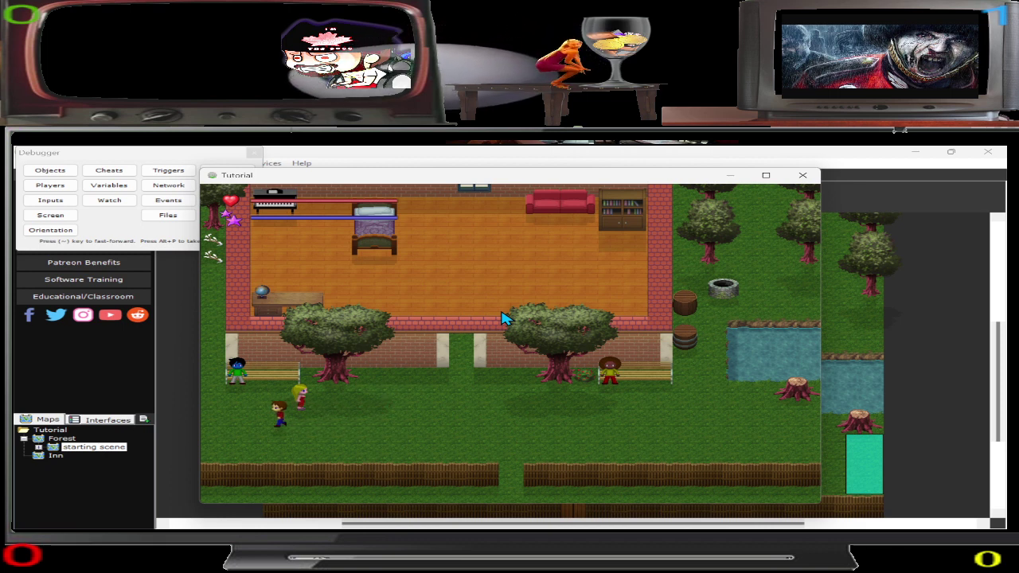
{"action": "key", "text": "Left"}
{"action": "key", "text": "Up"}
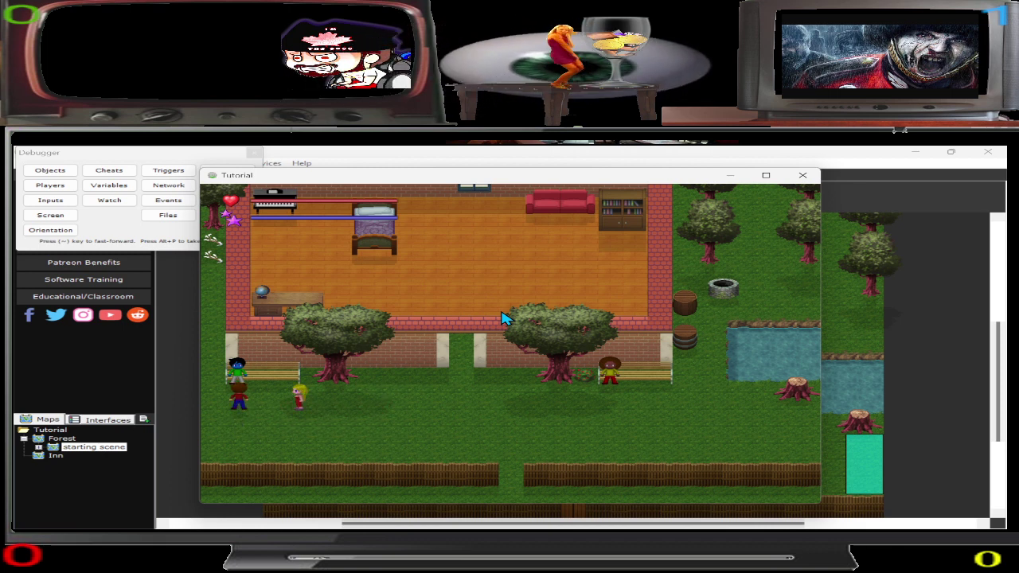
Walk the player back and forth across the grass between the blond character and the yellow-shirted character at the other bench.
{"action": "key", "text": "Right"}
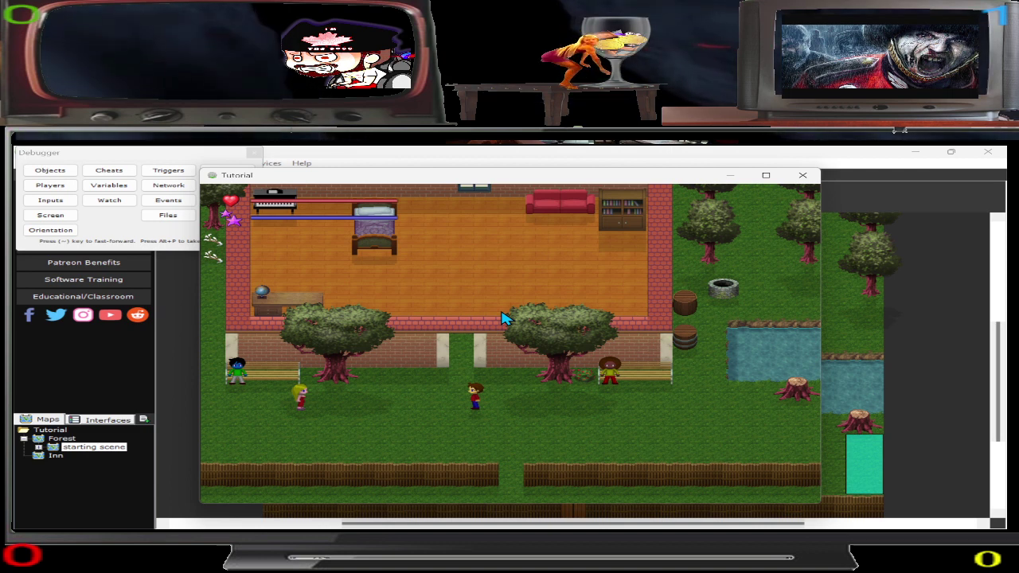
{"action": "key", "text": "Up"}
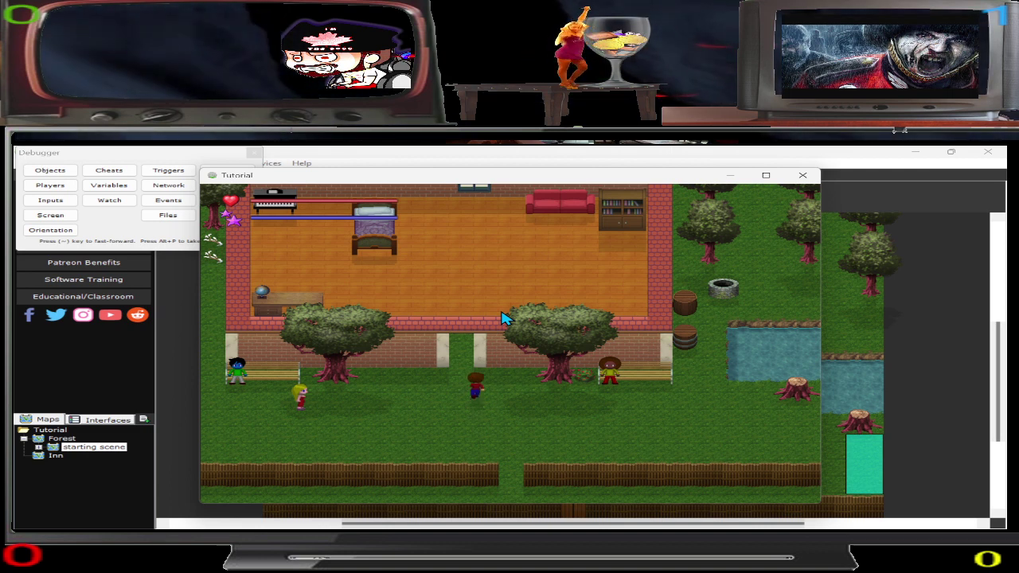
{"action": "key", "text": "Left"}
{"action": "key", "text": "Down"}
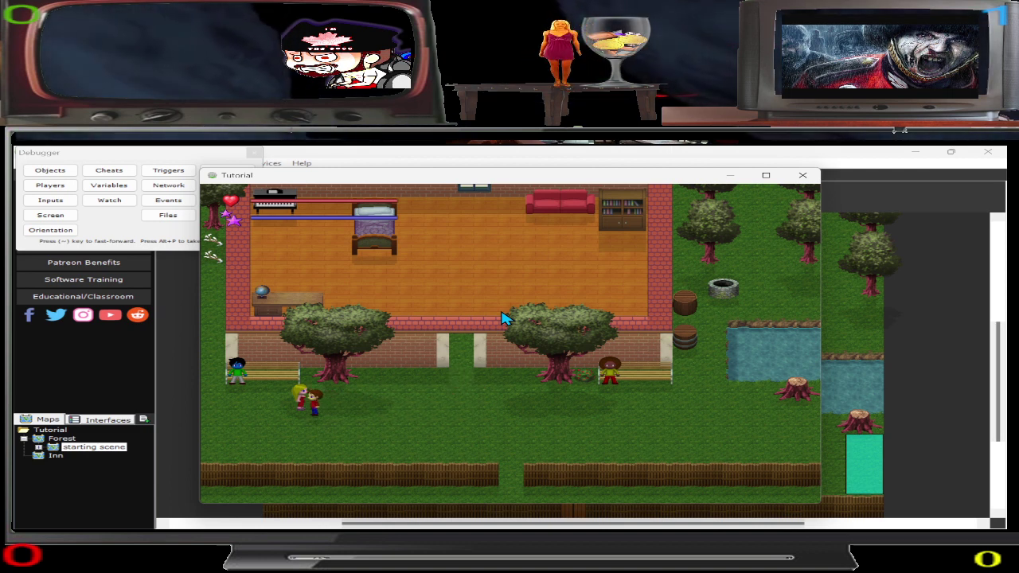
{"action": "key", "text": "Down"}
{"action": "key", "text": "Left"}
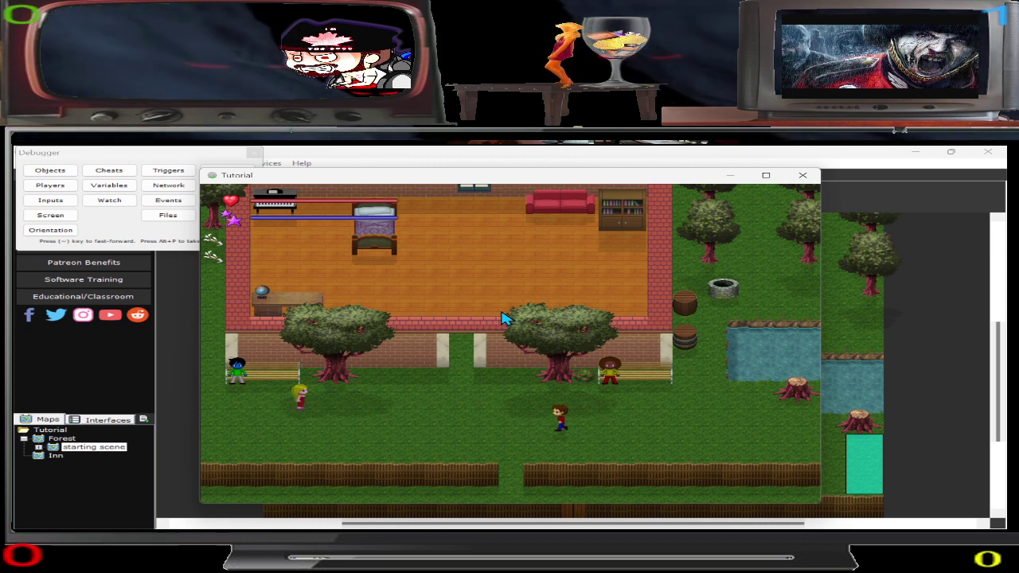
{"action": "key", "text": "Left"}
{"action": "key", "text": "Up"}
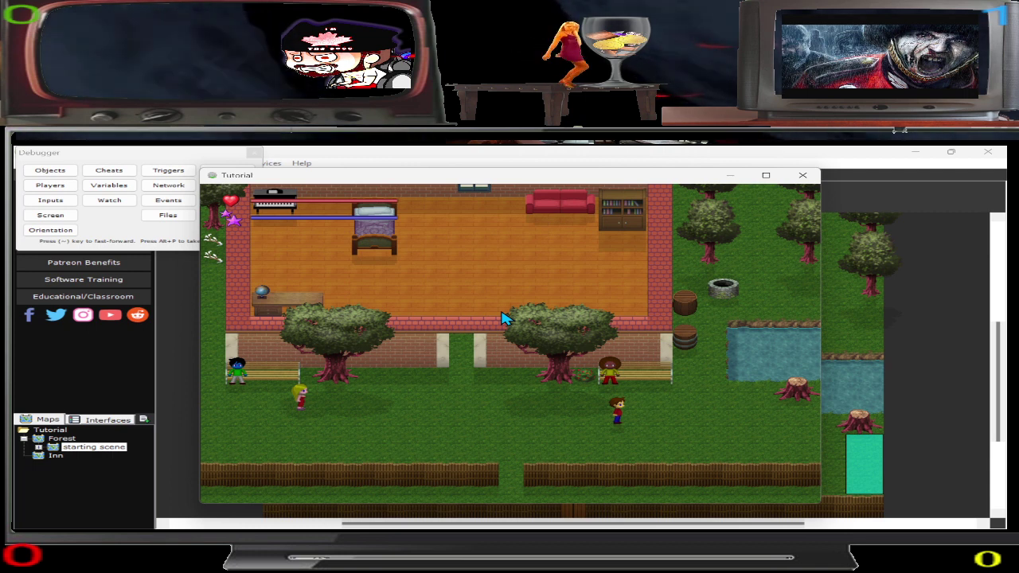
Open the in-game menu to view the hero's stats and menu entries, and close it again.
{"action": "key", "text": "Escape"}
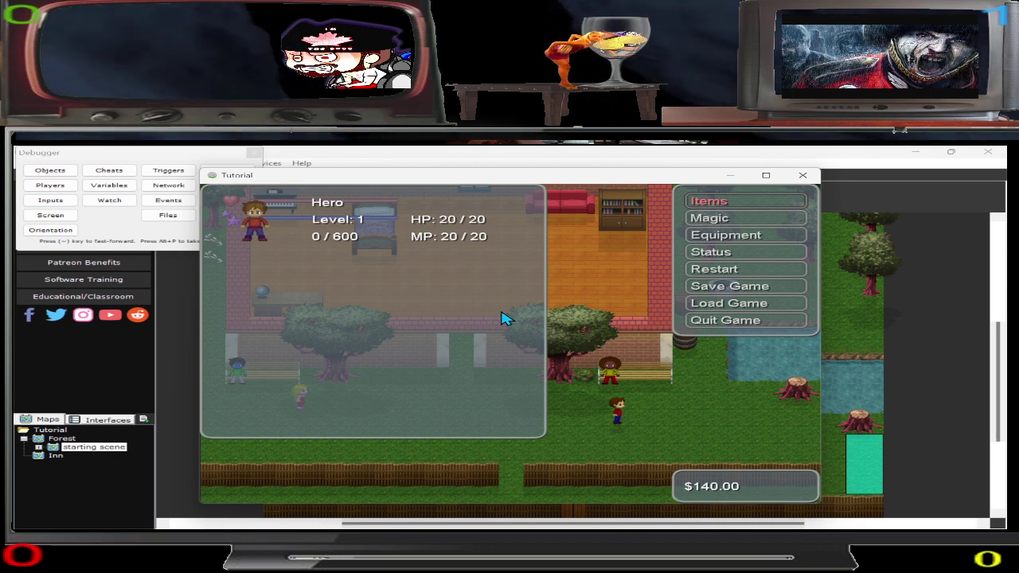
{"action": "key", "text": "Escape"}
{"action": "key", "text": "Escape"}
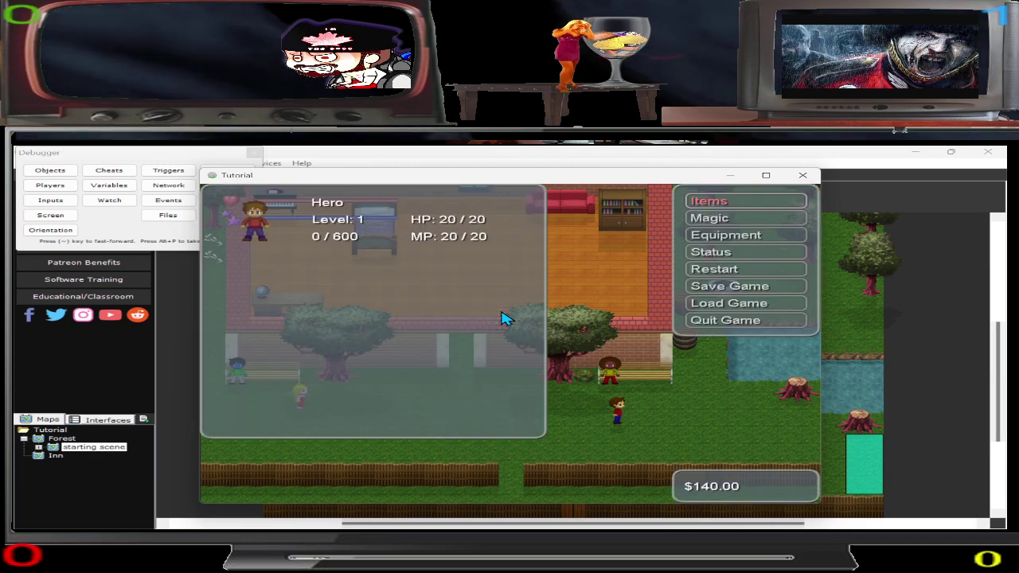
{"action": "key", "text": "Escape"}
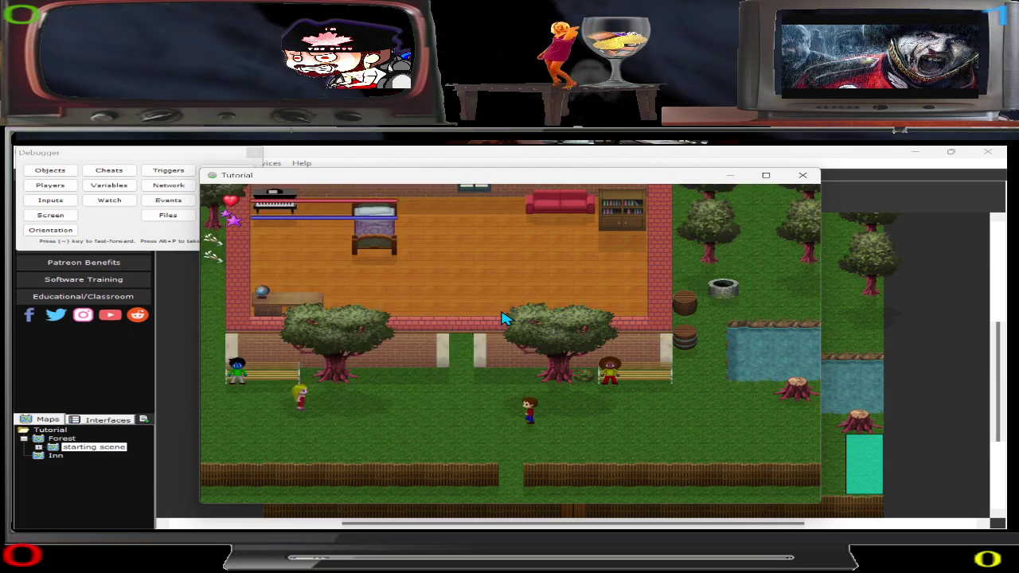
Walk the player past the blond character to the green-shirted character and talk through his potion request.
{"action": "key", "text": "Left"}
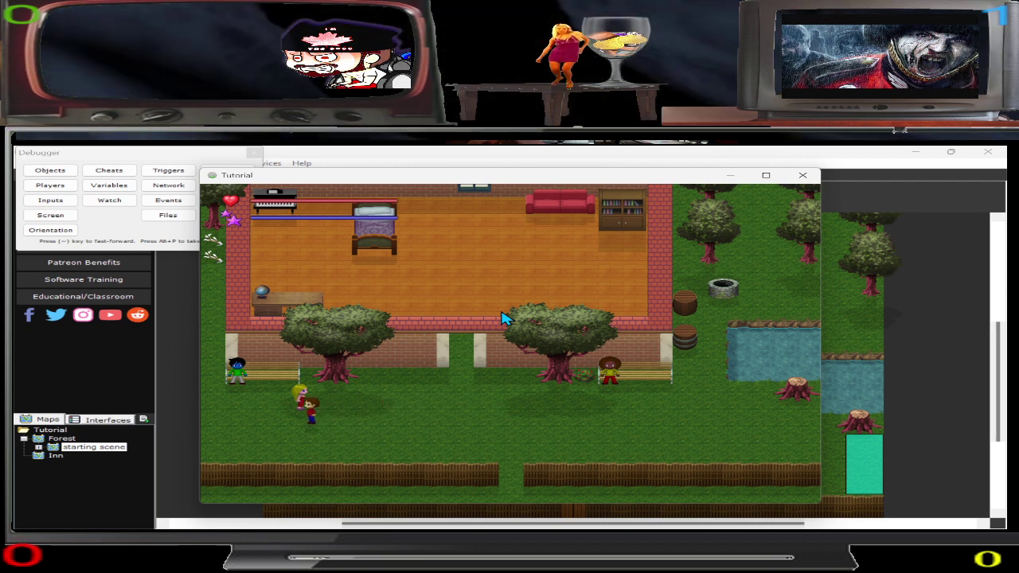
{"action": "key", "text": "Left"}
{"action": "key", "text": "Up"}
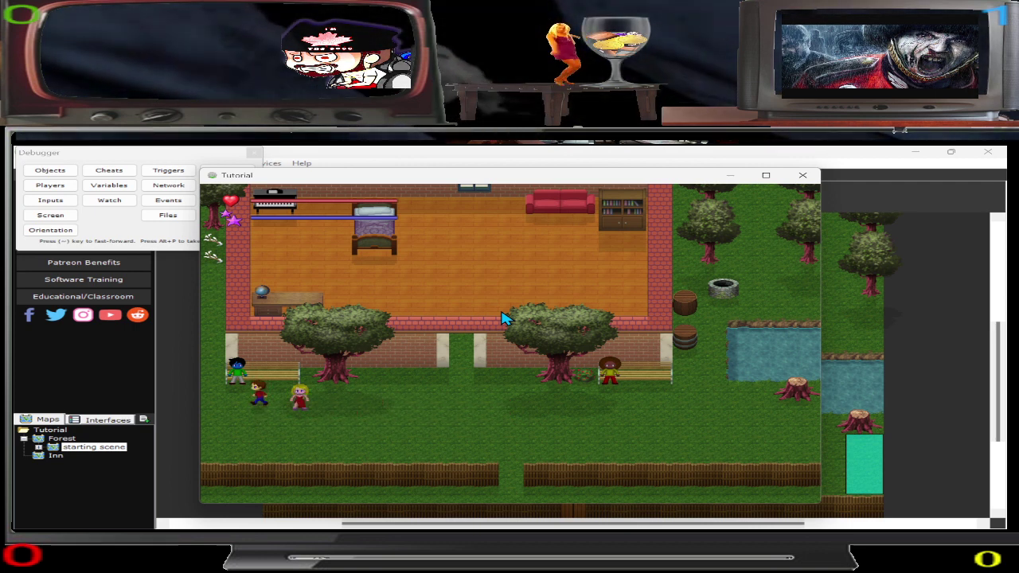
{"action": "key", "text": "Left"}
{"action": "key", "text": "Up"}
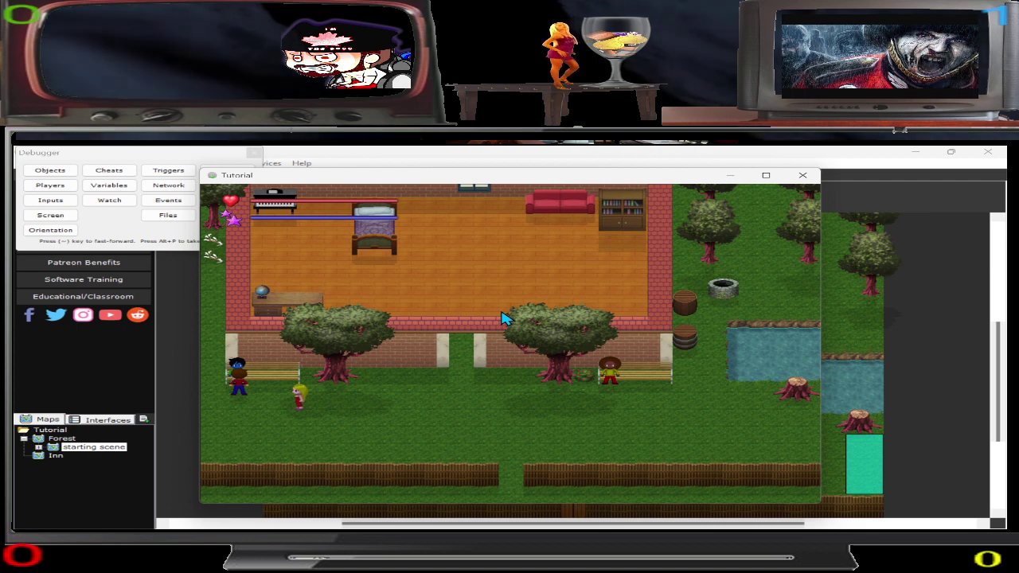
{"action": "key", "text": "space"}
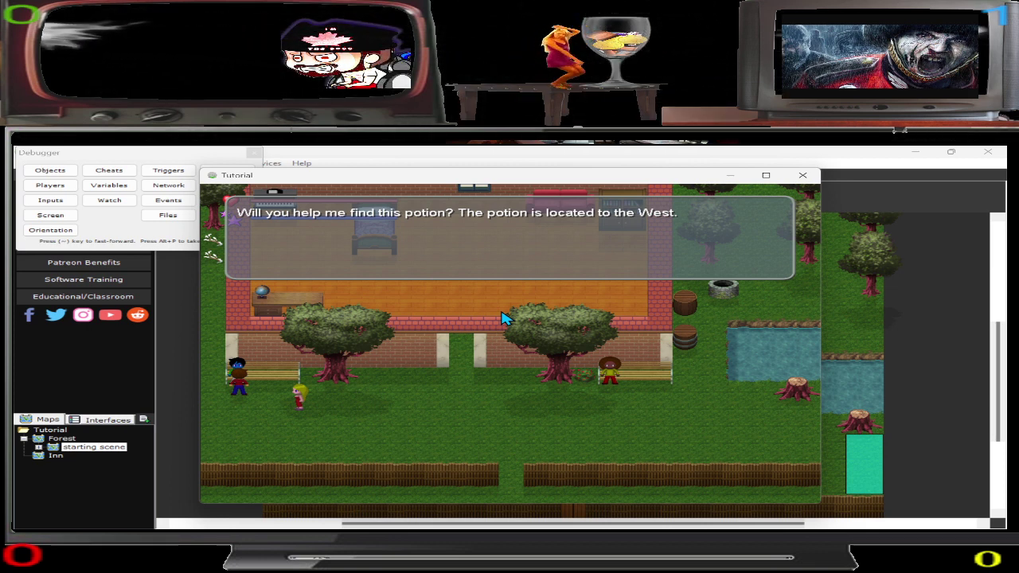
{"action": "key", "text": "space"}
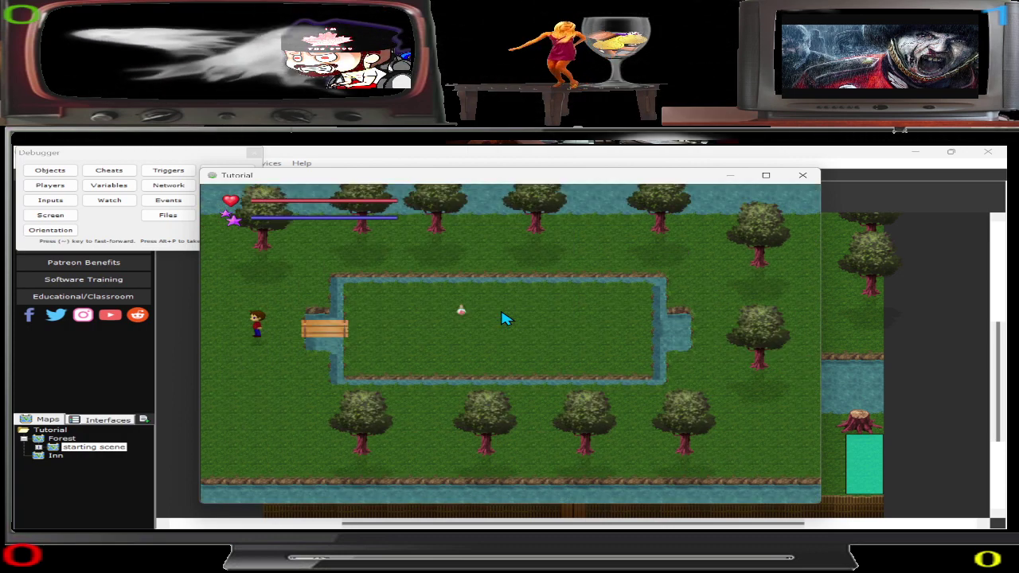
Walk the player over the wooden bridge onto the grass enclosed by water and collect the potion.
{"action": "key", "text": "Right"}
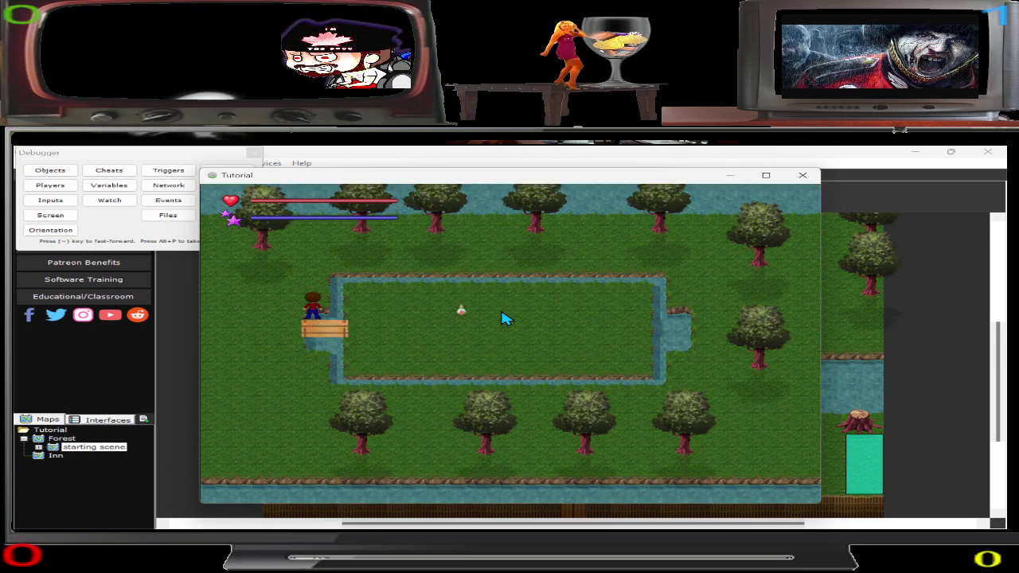
{"action": "key", "text": "Right"}
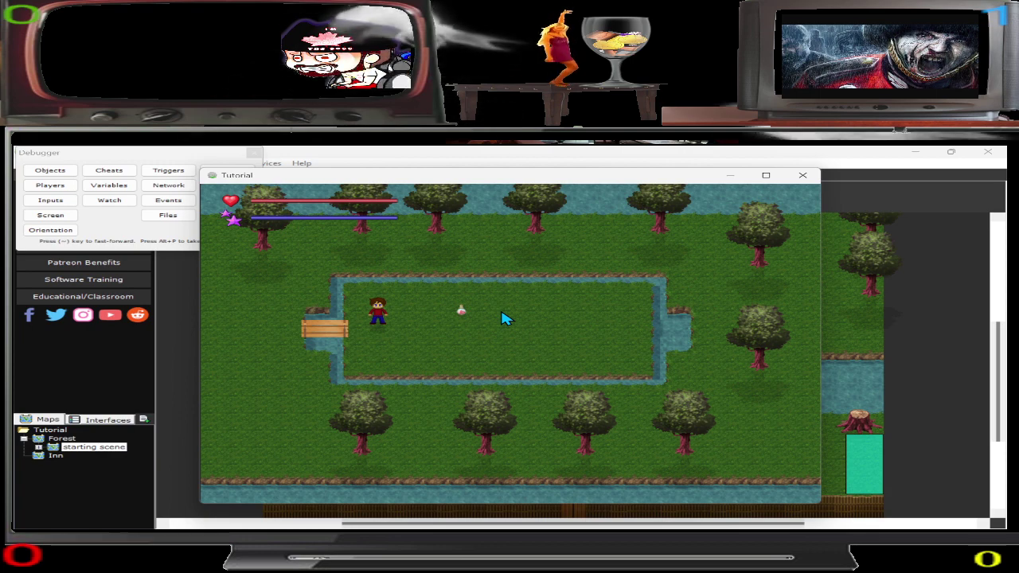
{"action": "key", "text": "Right"}
{"action": "key", "text": "Up"}
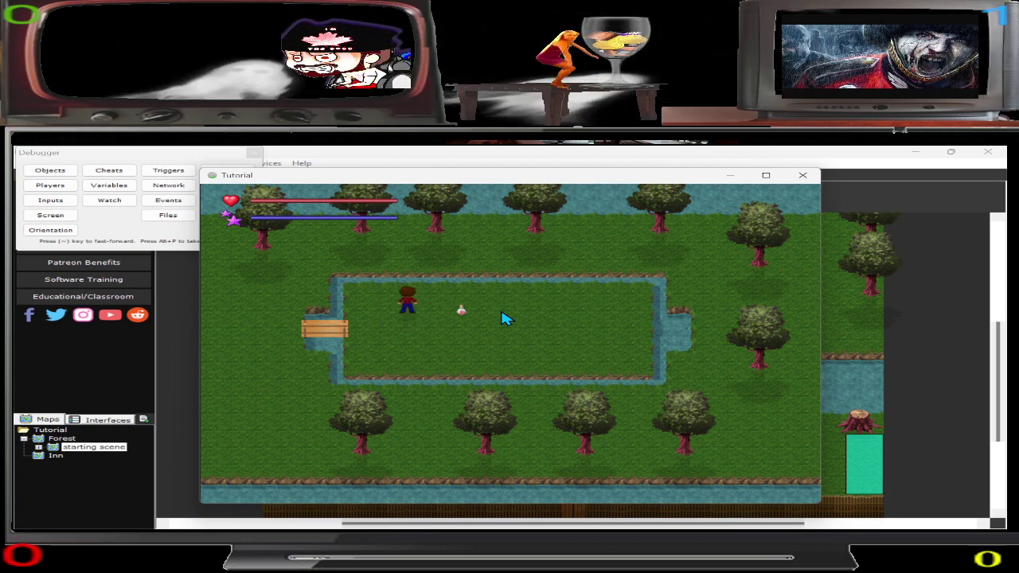
{"action": "key", "text": "Right"}
{"action": "key", "text": "Left"}
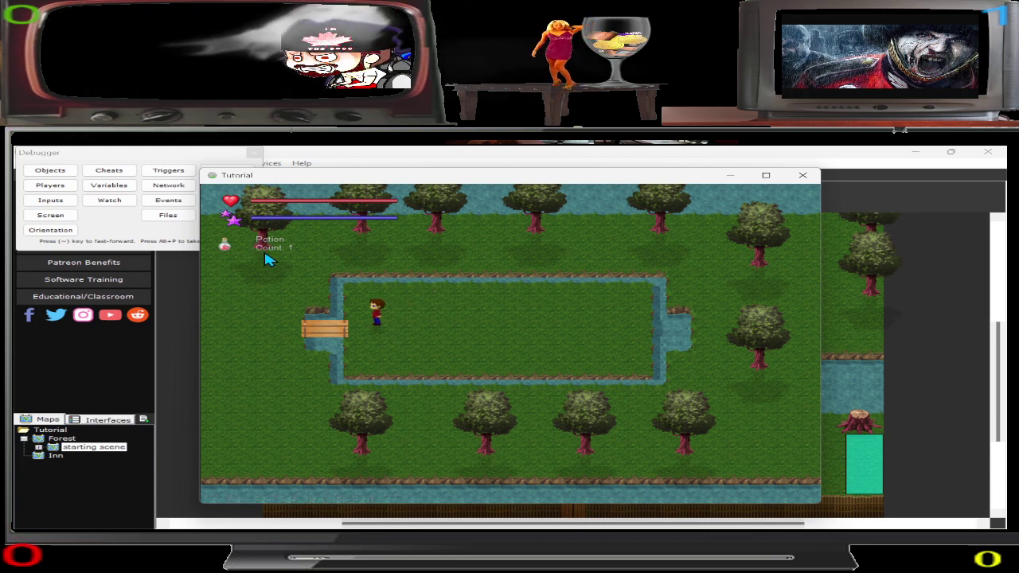
Walk the player back across the wooden bridge and return to the starting scene in front of the house.
{"action": "key", "text": "Left"}
{"action": "key", "text": "Left"}
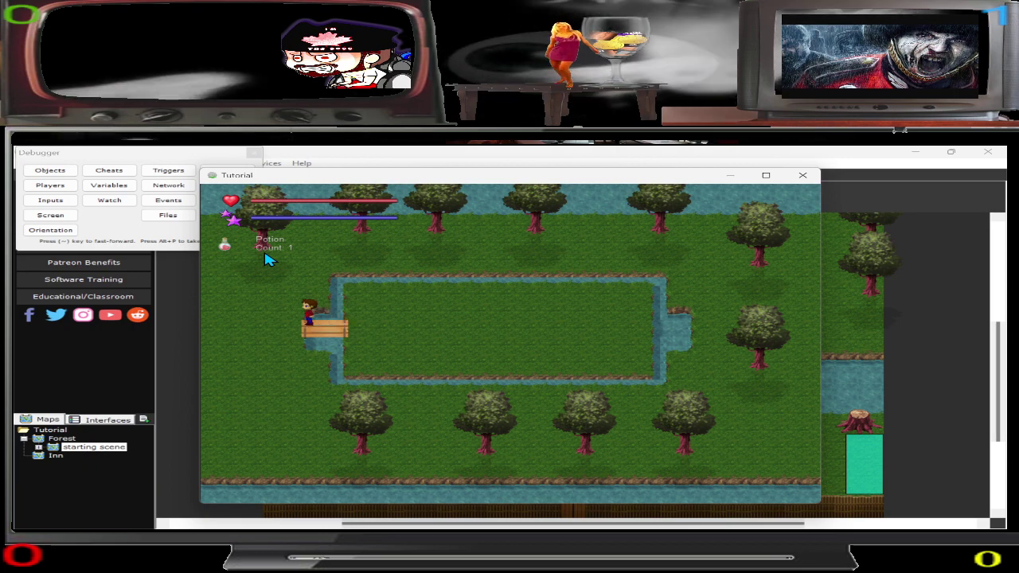
{"action": "key", "text": "Left"}
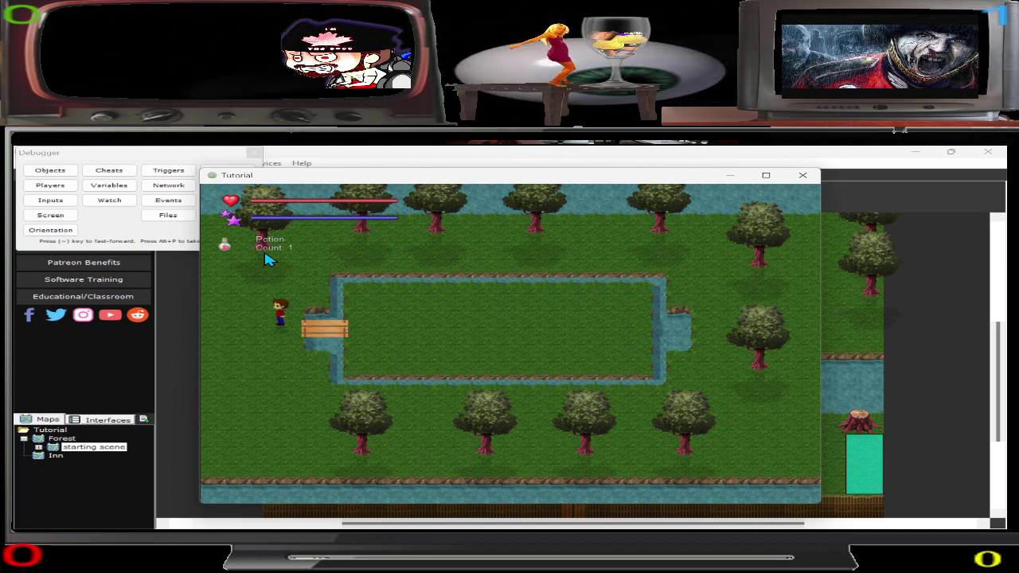
{"action": "key", "text": "Down"}
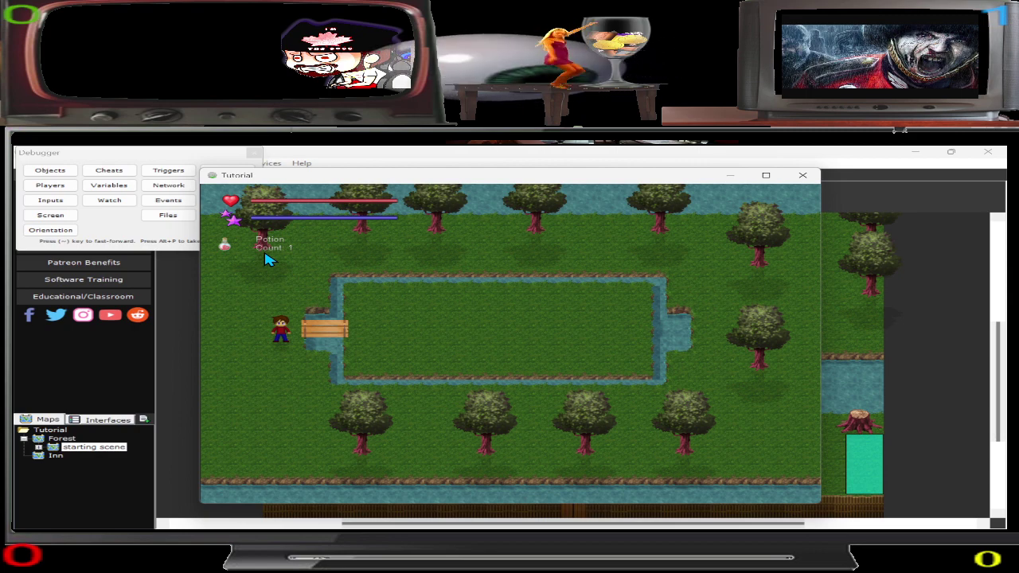
{"action": "key", "text": "Left"}
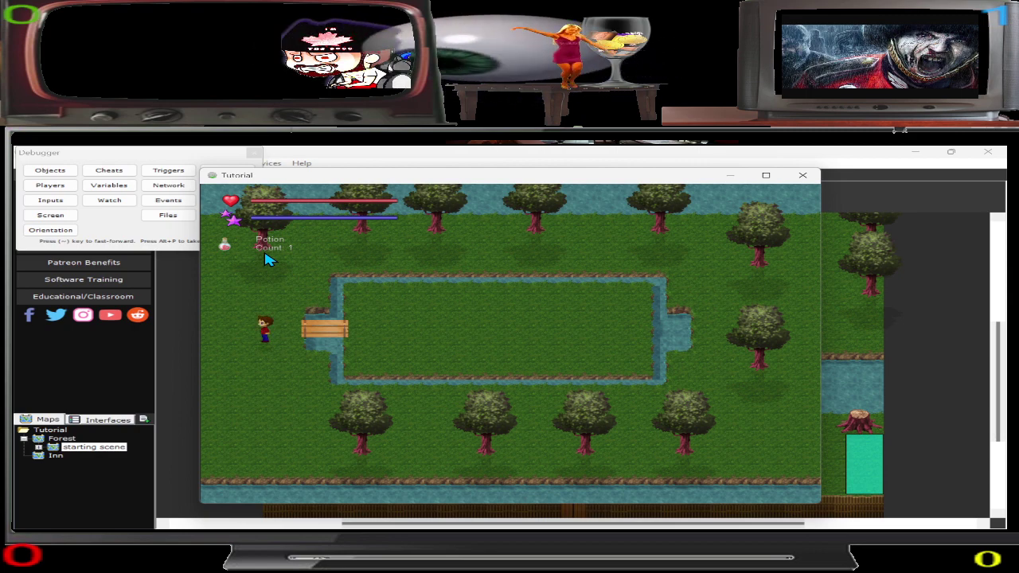
{"action": "key", "text": "Down"}
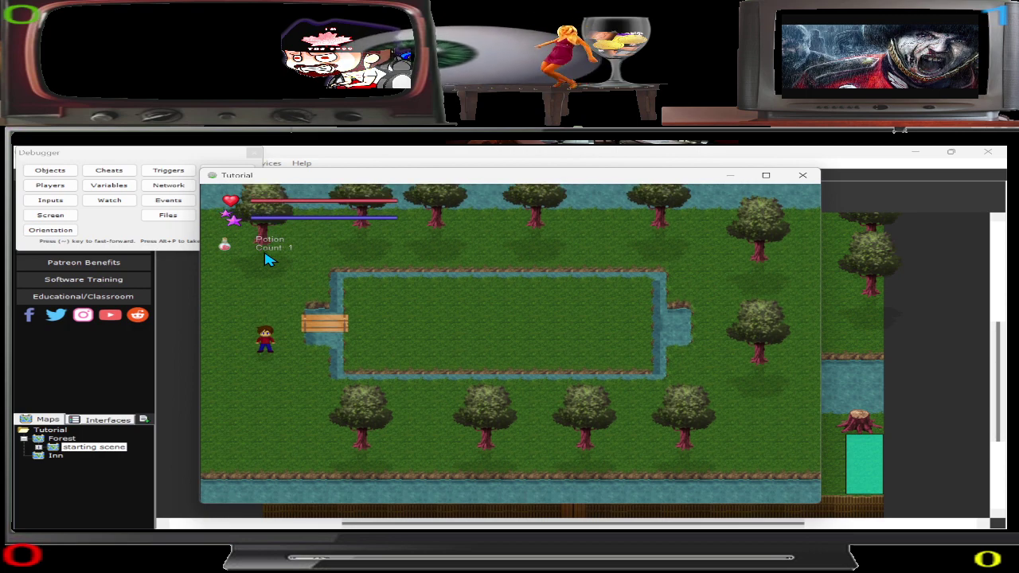
{"action": "key", "text": "Down"}
{"action": "key", "text": "Up"}
{"action": "key", "text": "Left"}
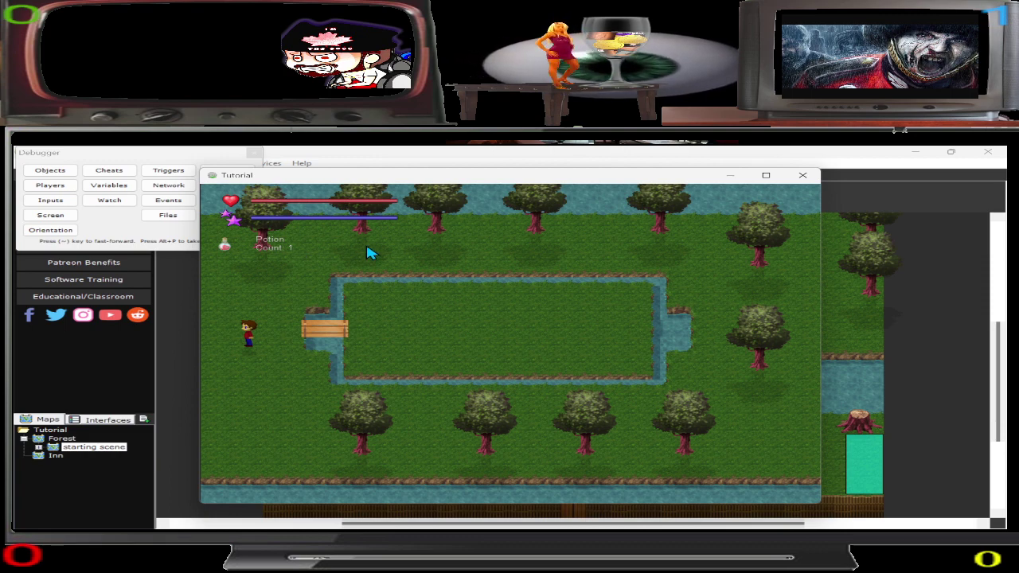
{"action": "key", "text": "Left"}
{"action": "key", "text": "Down"}
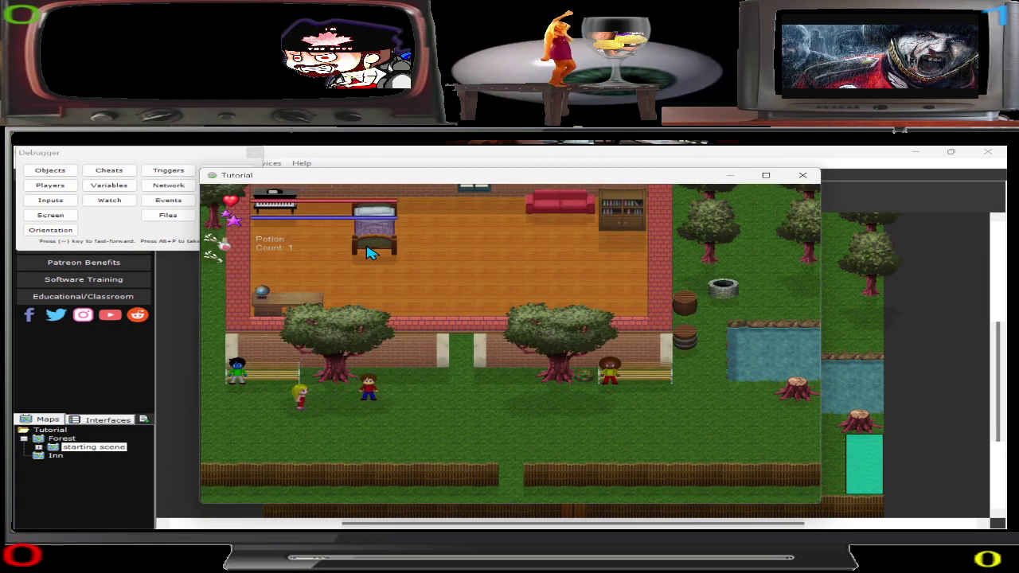
Walk the player around the blond character to the green-shirted character and talk to him about the collected potion.
{"action": "key", "text": "Left"}
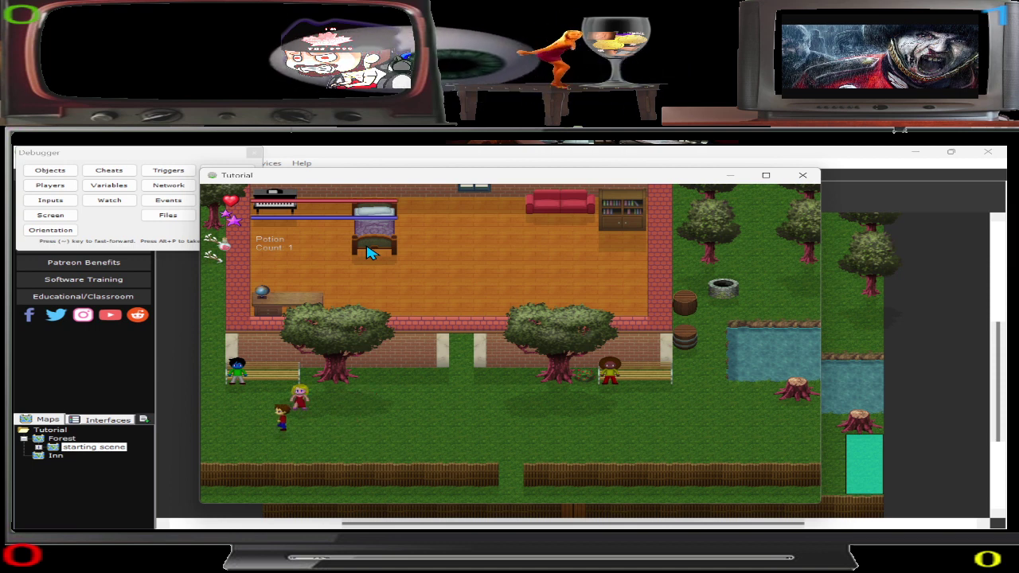
{"action": "key", "text": "Left"}
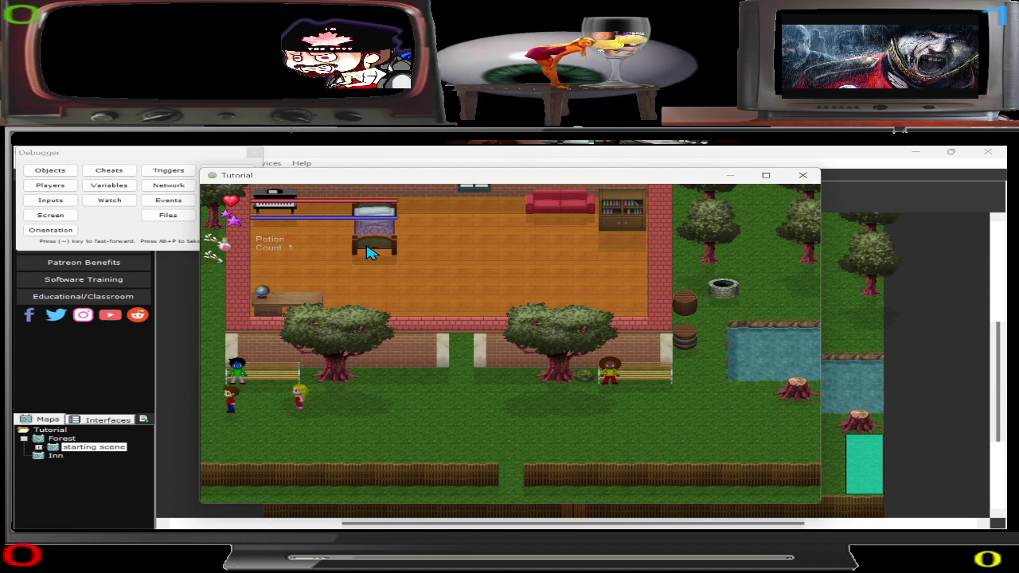
{"action": "key", "text": "Left"}
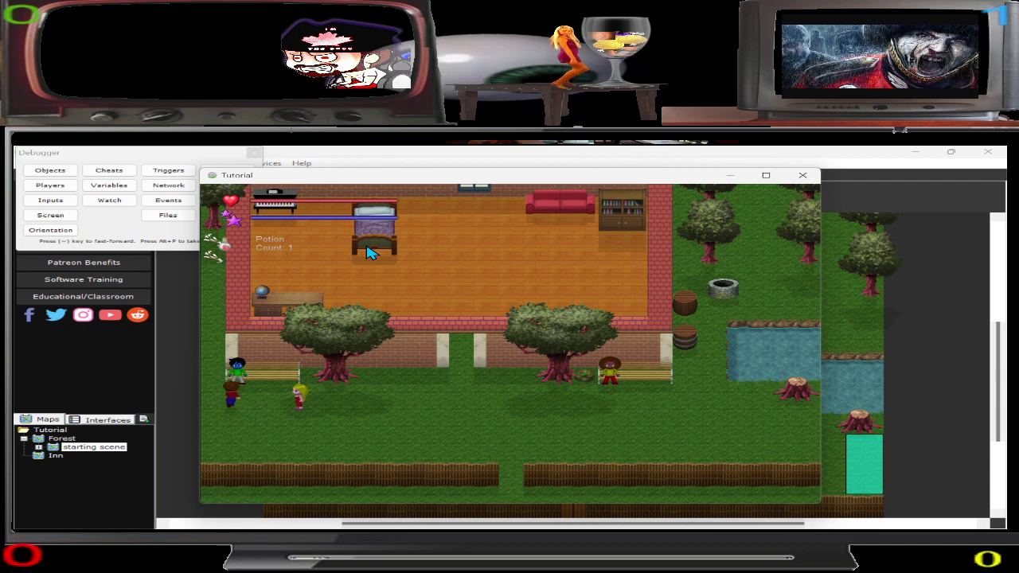
{"action": "key", "text": "Right"}
{"action": "key", "text": "Up"}
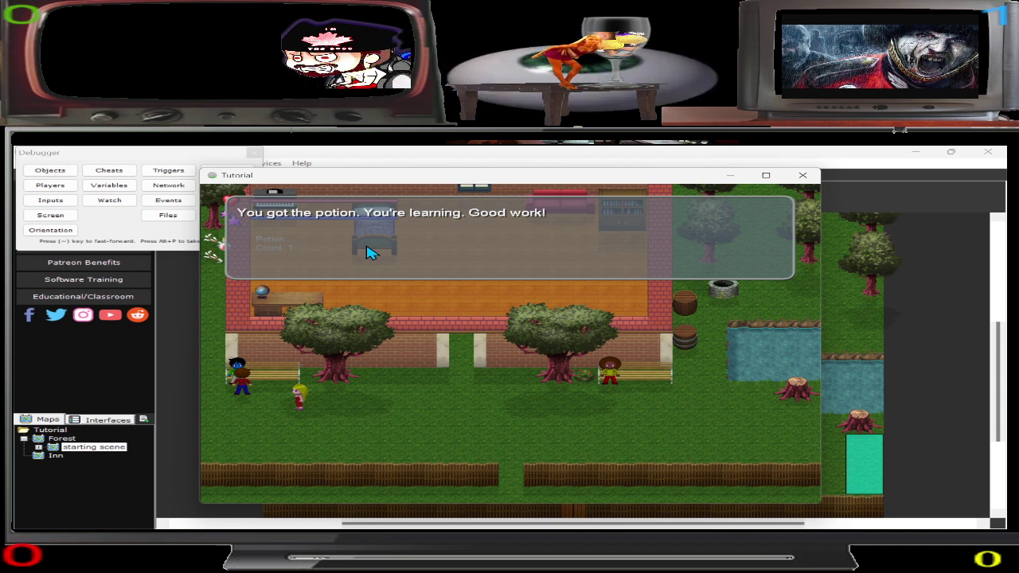
Enter a first name when the character asks for it, finish the dialogue, and check the hero's name in the in-game menu.
{"action": "key", "text": "Return"}
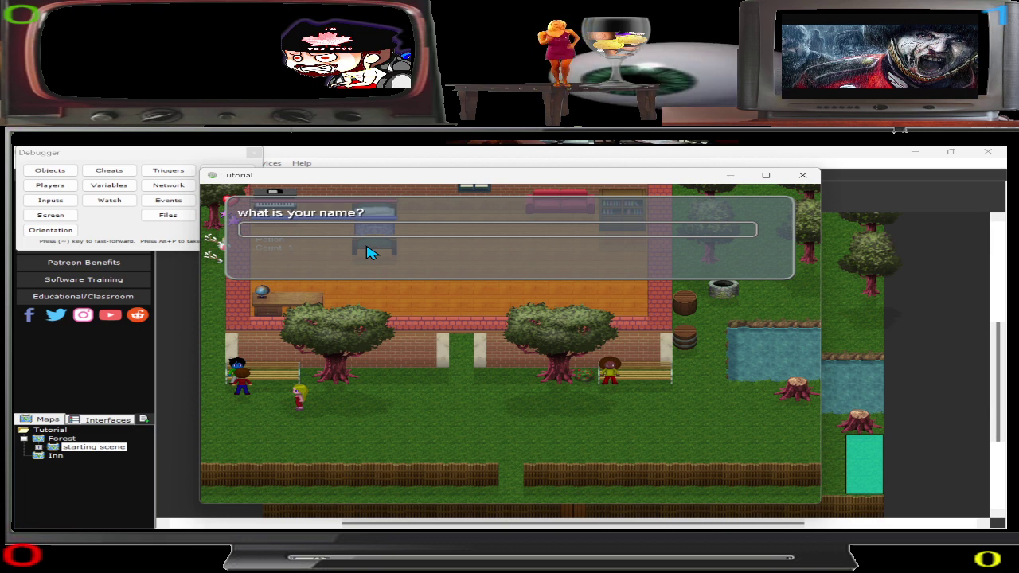
{"action": "type", "text": "Bill"}
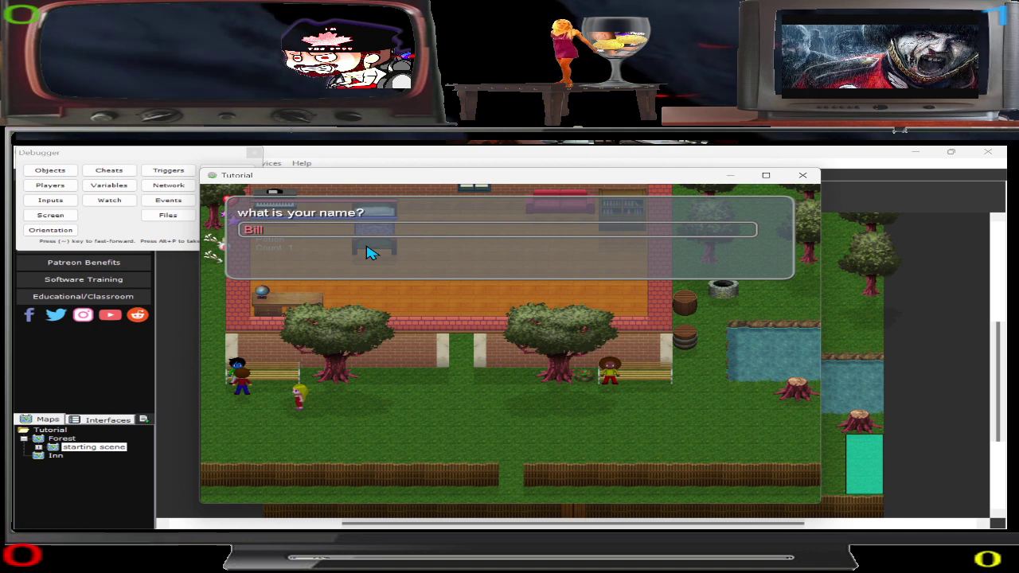
{"action": "key", "text": "Return"}
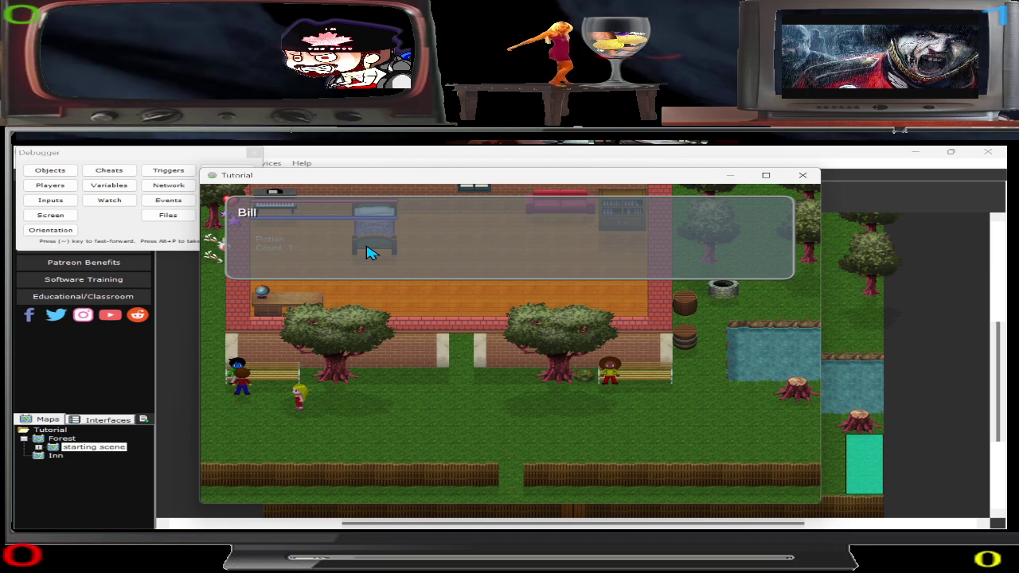
{"action": "key", "text": "Return"}
{"action": "key", "text": "Escape"}
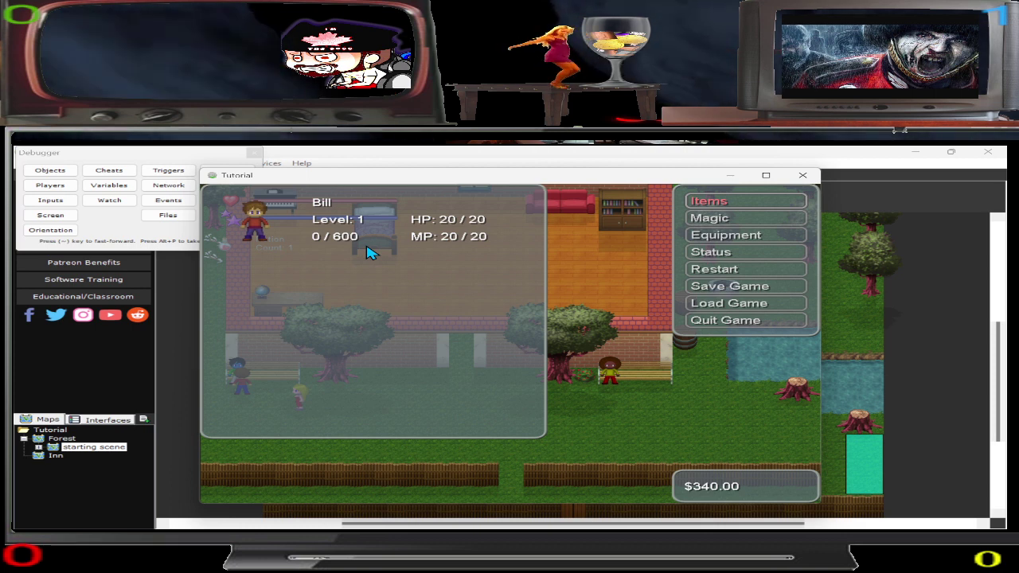
{"action": "key", "text": "Escape"}
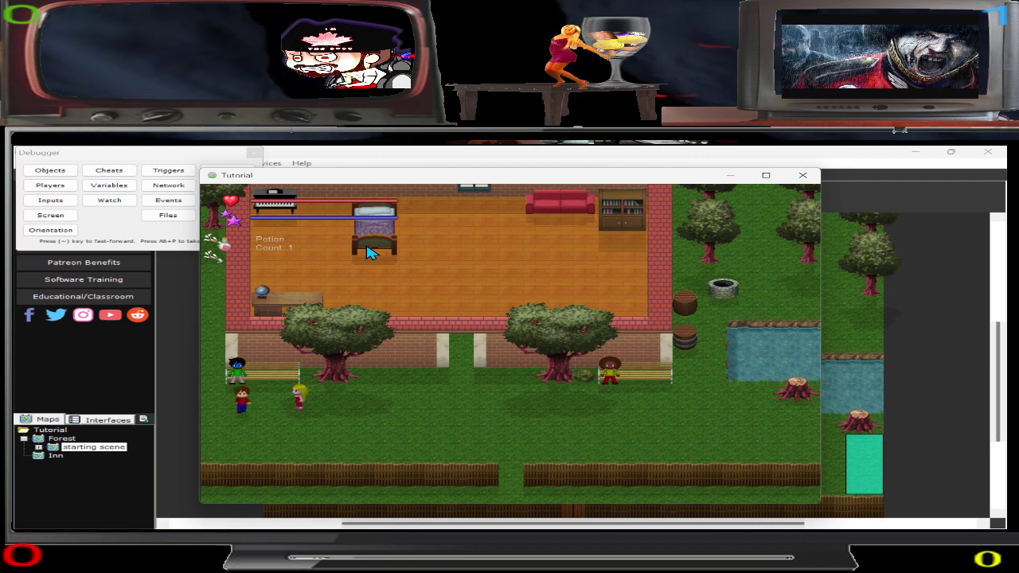
Walk the player east to the yellow-shirted character by the bench, talk to him and dismiss his dialogue.
{"action": "key", "text": "Right"}
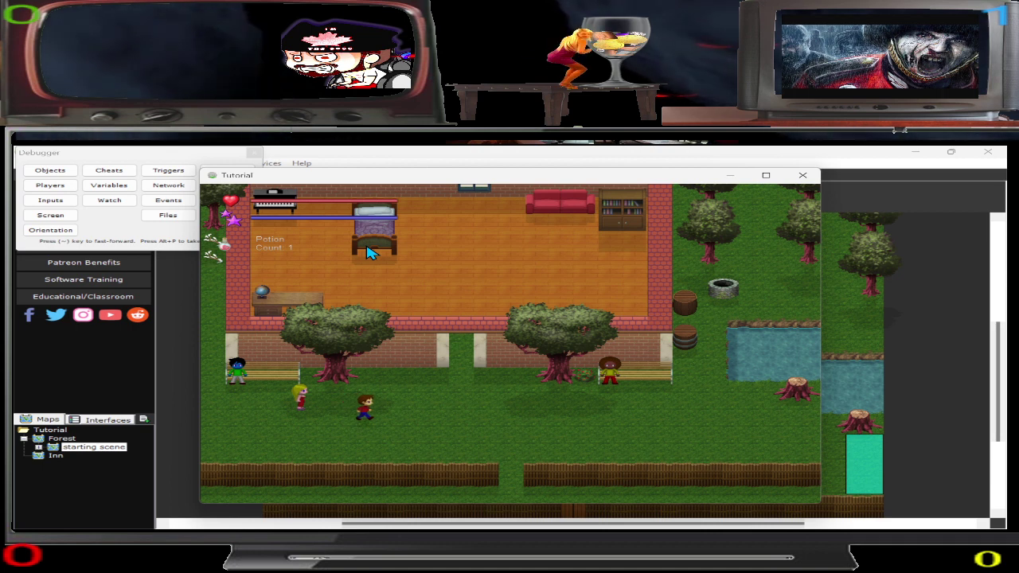
{"action": "key", "text": "Right"}
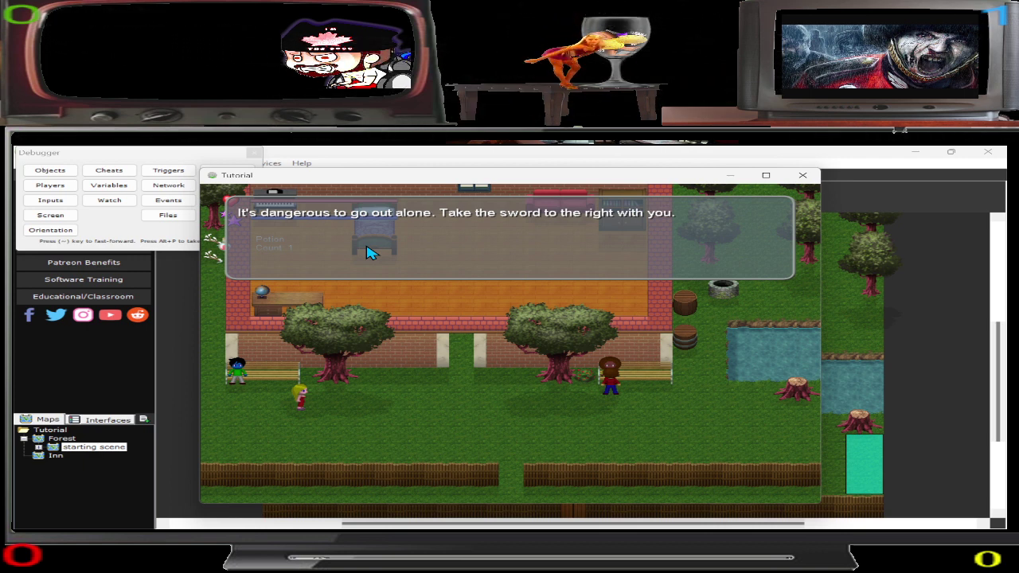
{"action": "key", "text": "space"}
Walk the player east to the neighbouring map and enter the building with the checkered floor to collect the sword.
{"action": "key", "text": "Down"}
{"action": "key", "text": "Right"}
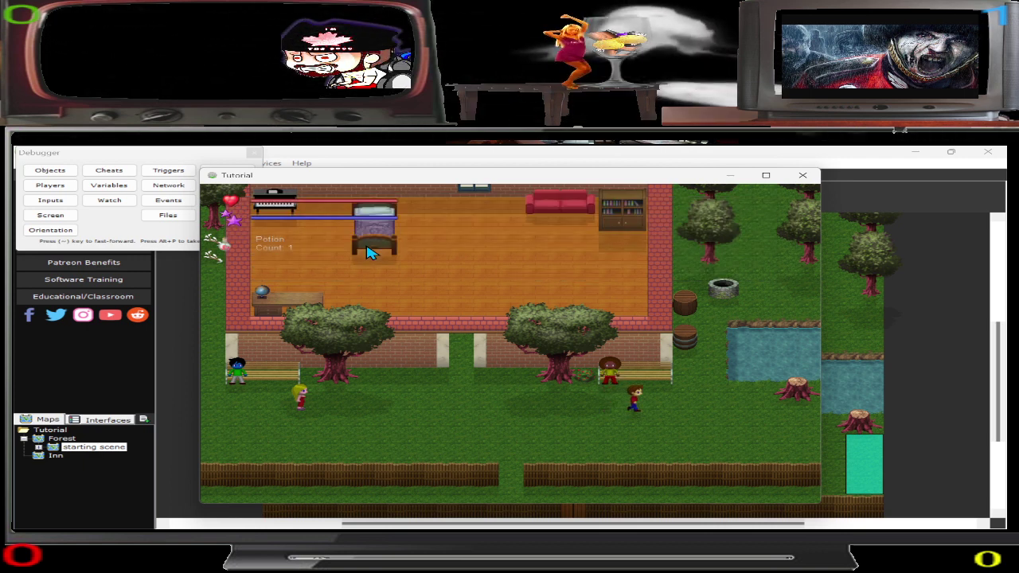
{"action": "key", "text": "Right"}
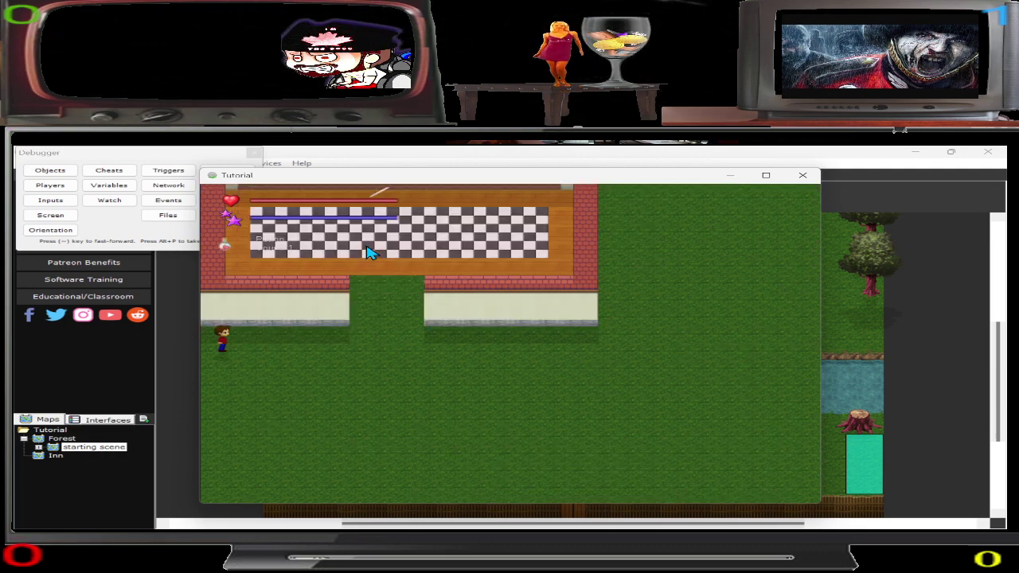
{"action": "key", "text": "Right"}
{"action": "key", "text": "Up"}
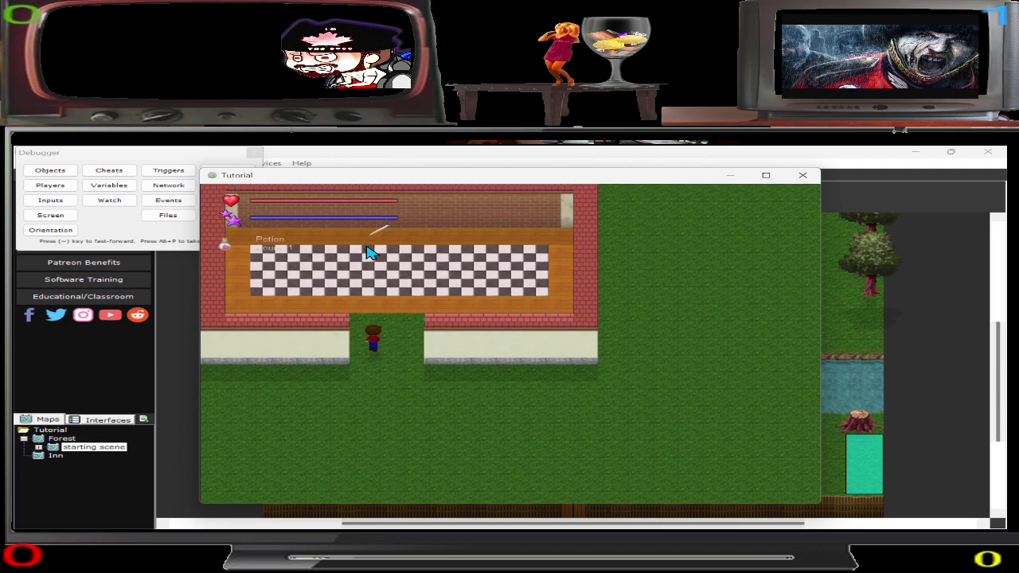
{"action": "key", "text": "Up"}
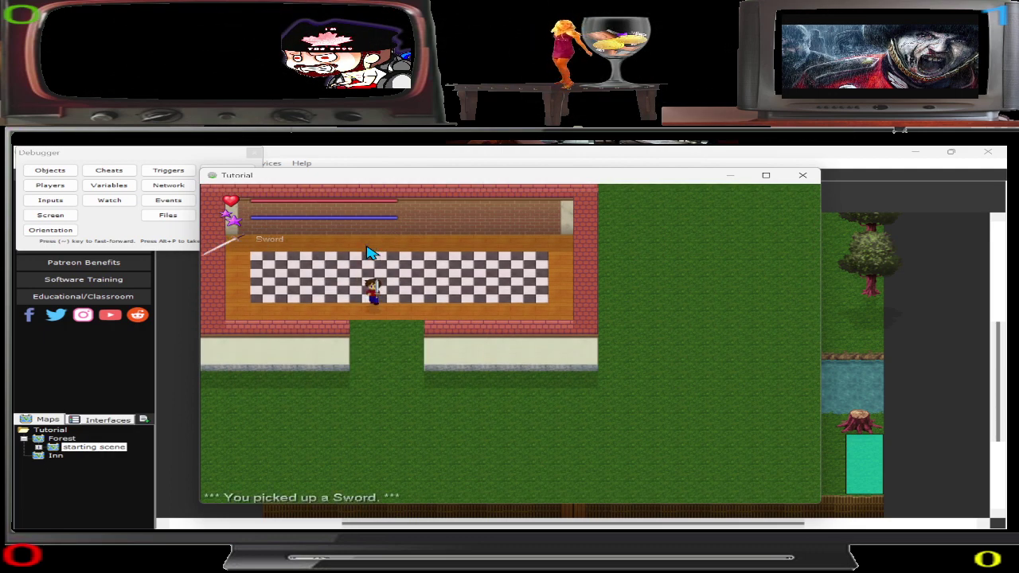
Leave the building and try out the sword on the grass outside while facing different directions.
{"action": "key", "text": "Down"}
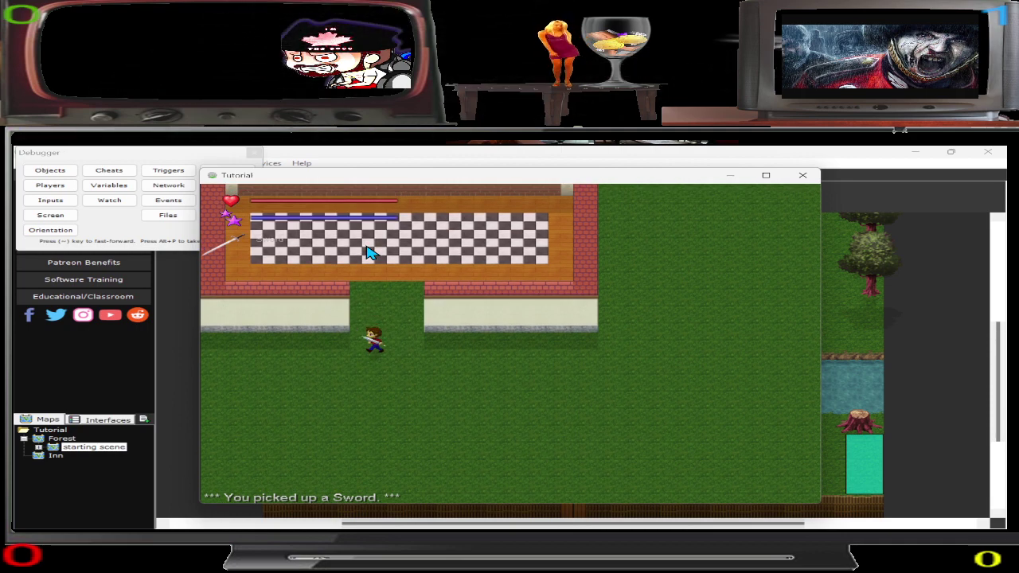
{"action": "key", "text": "Down"}
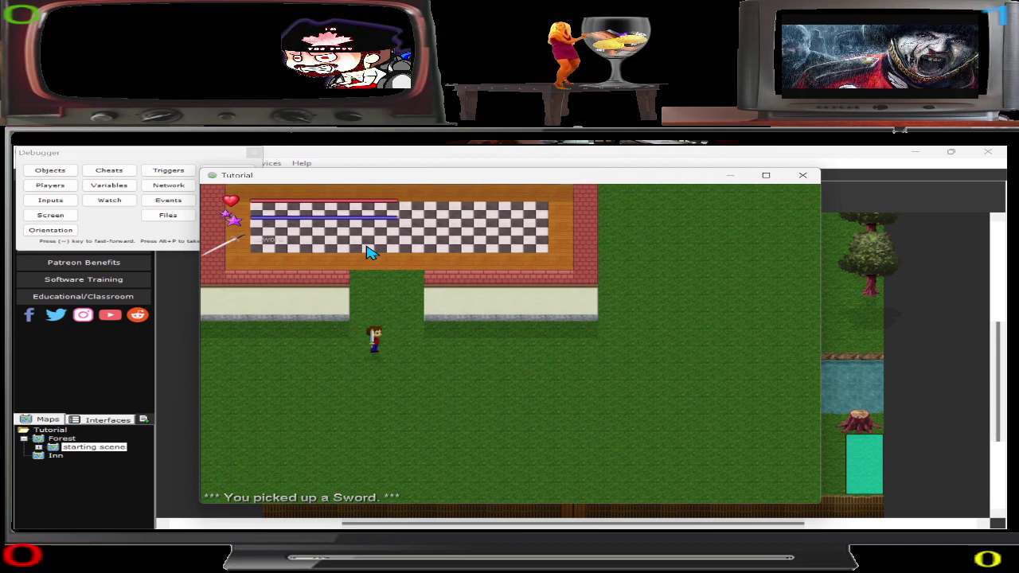
{"action": "key", "text": "space"}
{"action": "key", "text": "Right"}
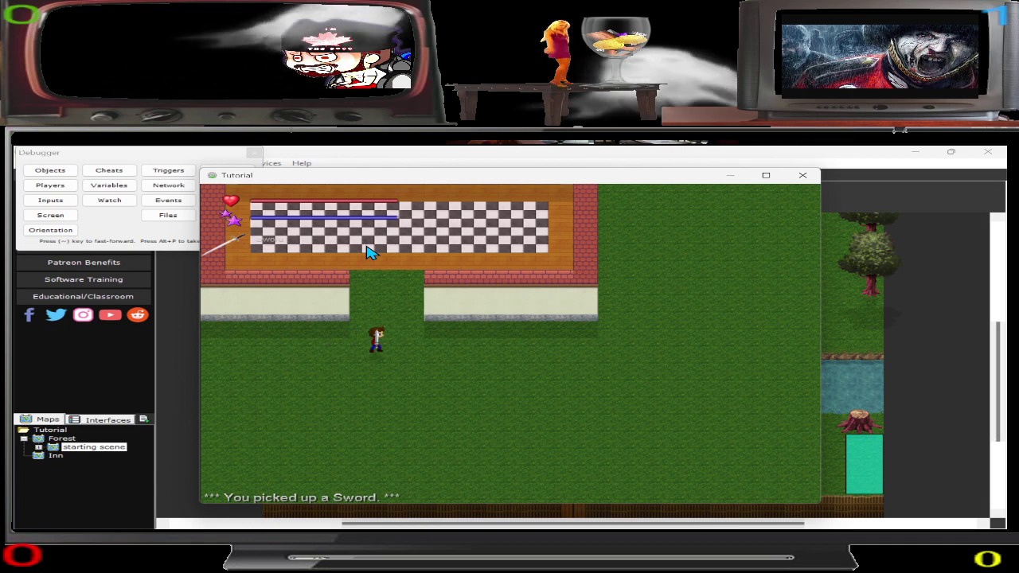
{"action": "key", "text": "space"}
{"action": "key", "text": "Left"}
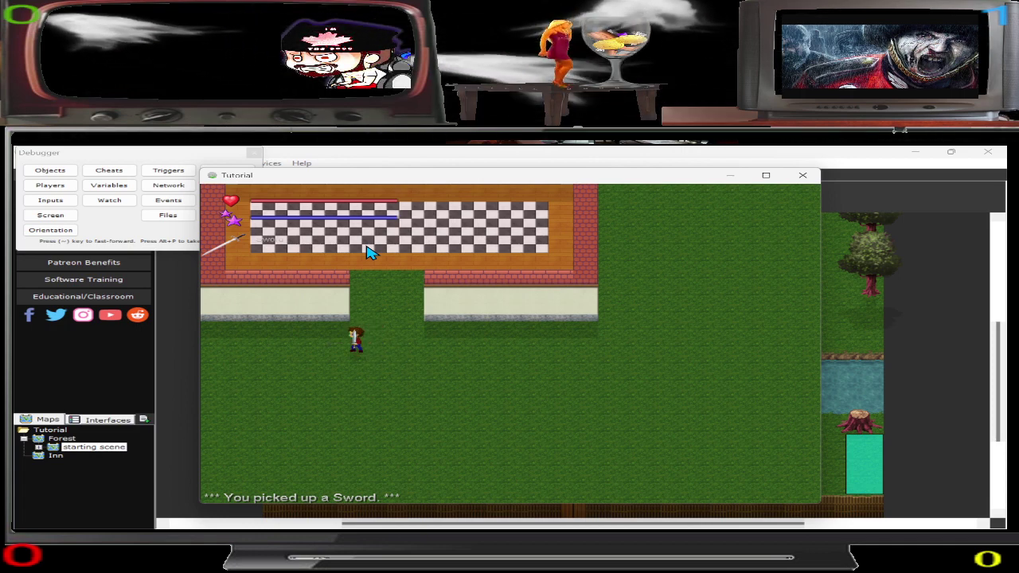
{"action": "key", "text": "Up"}
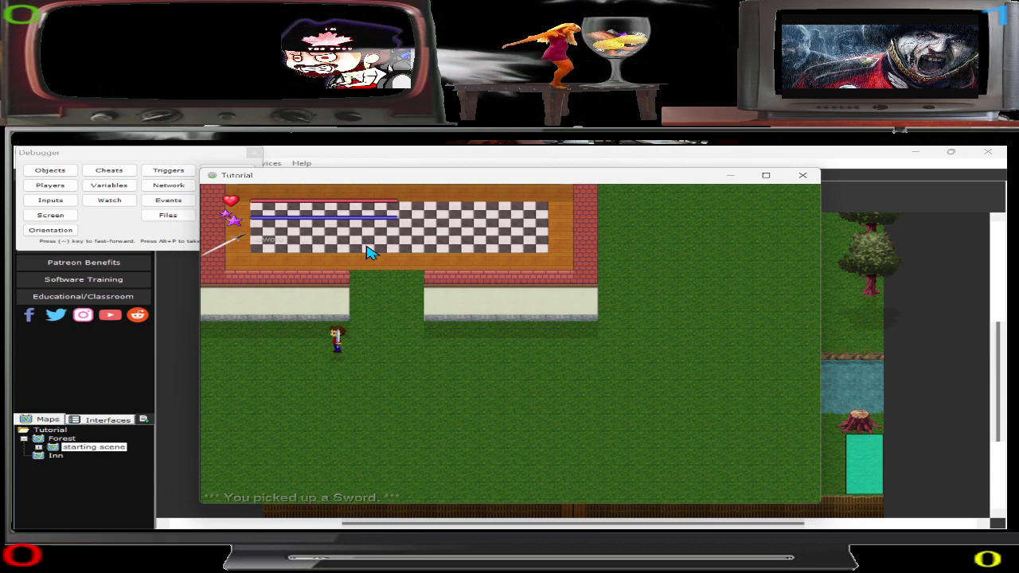
{"action": "key", "text": "Left"}
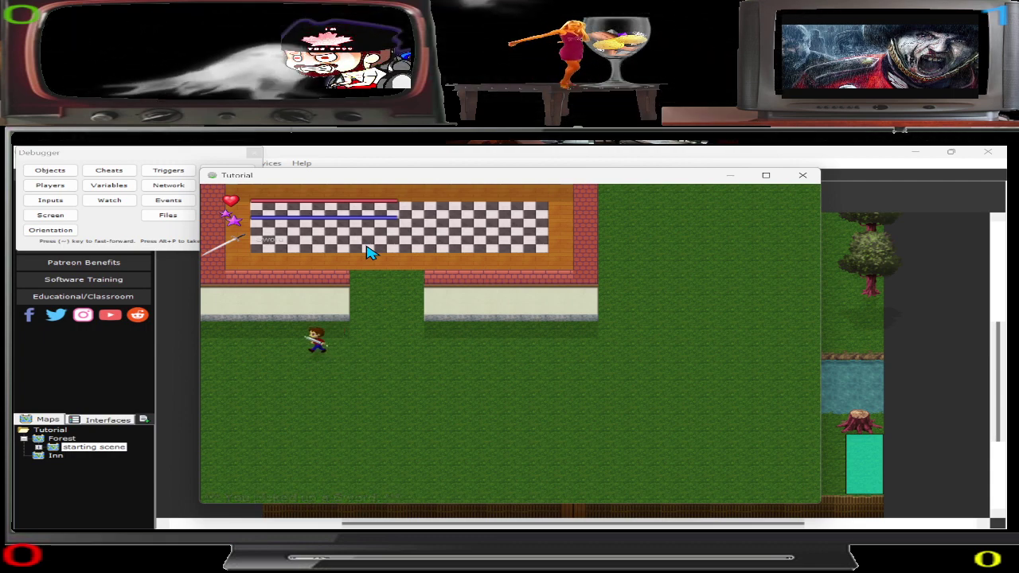
Walk the player west back to the starting scene and on to the tree beside the yellow-shirted character.
{"action": "key", "text": "Down"}
{"action": "key", "text": "Left"}
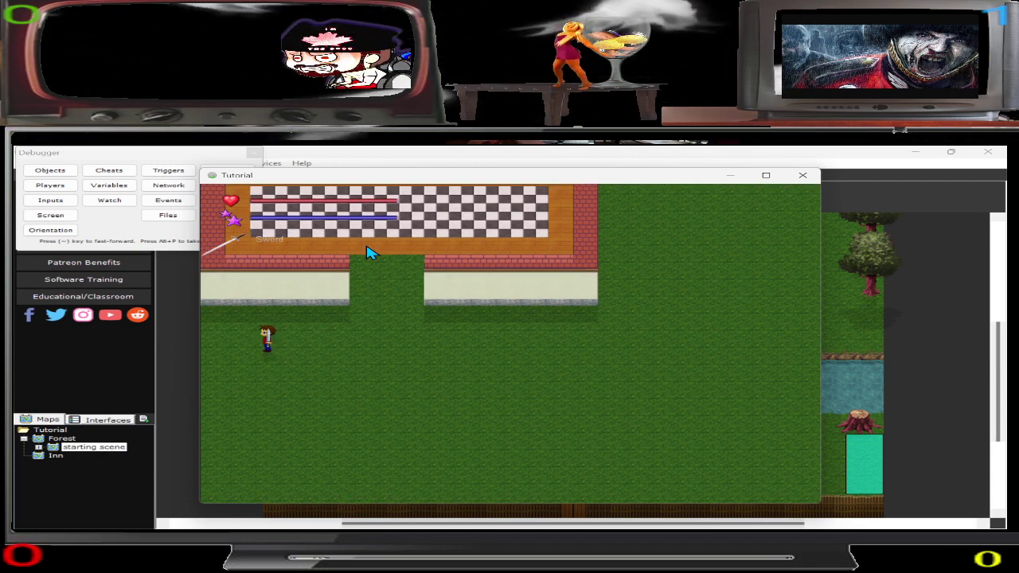
{"action": "key", "text": "Left"}
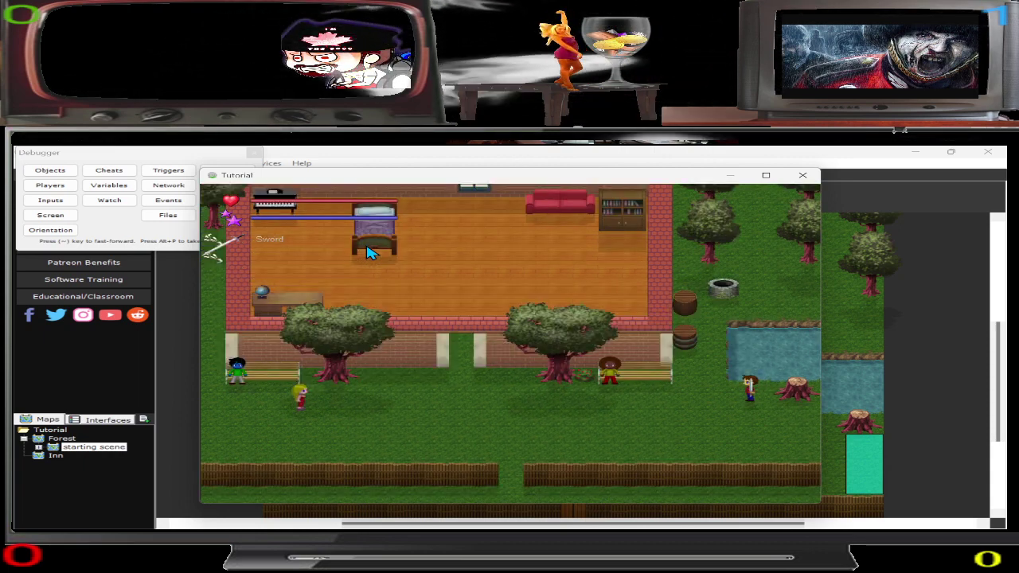
{"action": "key", "text": "Left"}
{"action": "key", "text": "Down"}
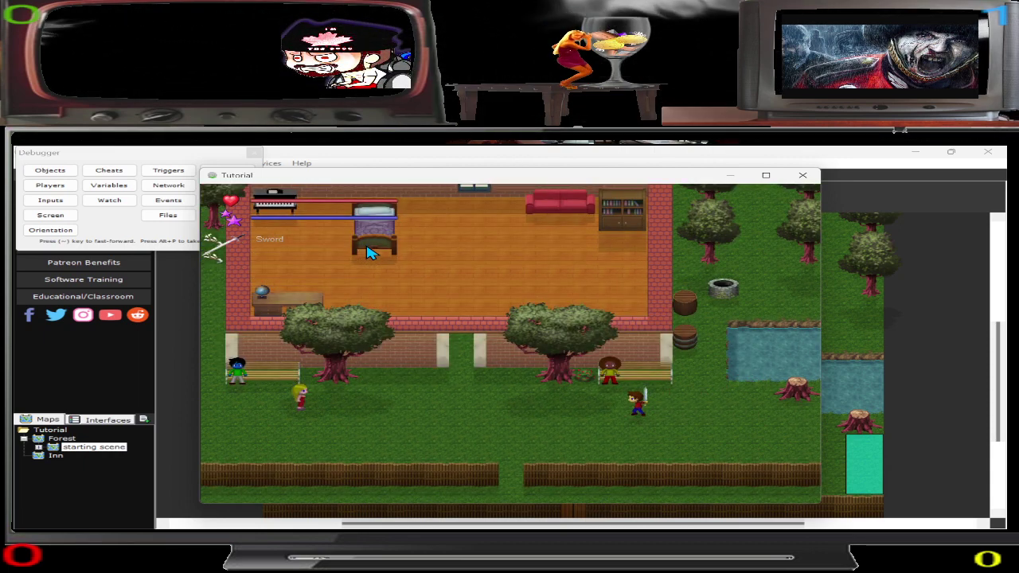
{"action": "key", "text": "Left"}
{"action": "key", "text": "Up"}
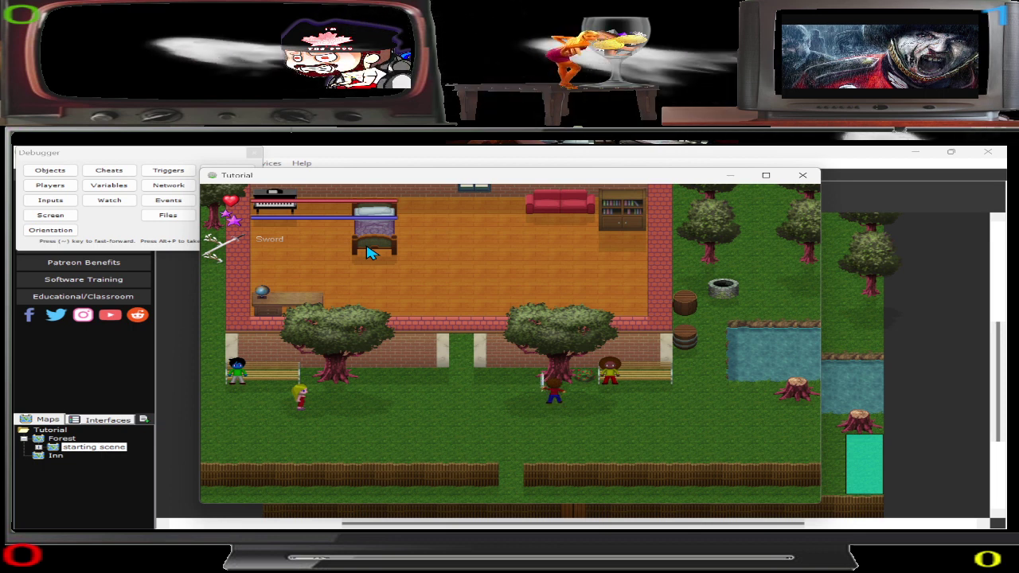
Walk the armed player west across the grass toward the house entrance, changing direction and swinging the sword.
{"action": "key", "text": "Down"}
{"action": "key", "text": "Right"}
{"action": "key", "text": "Left"}
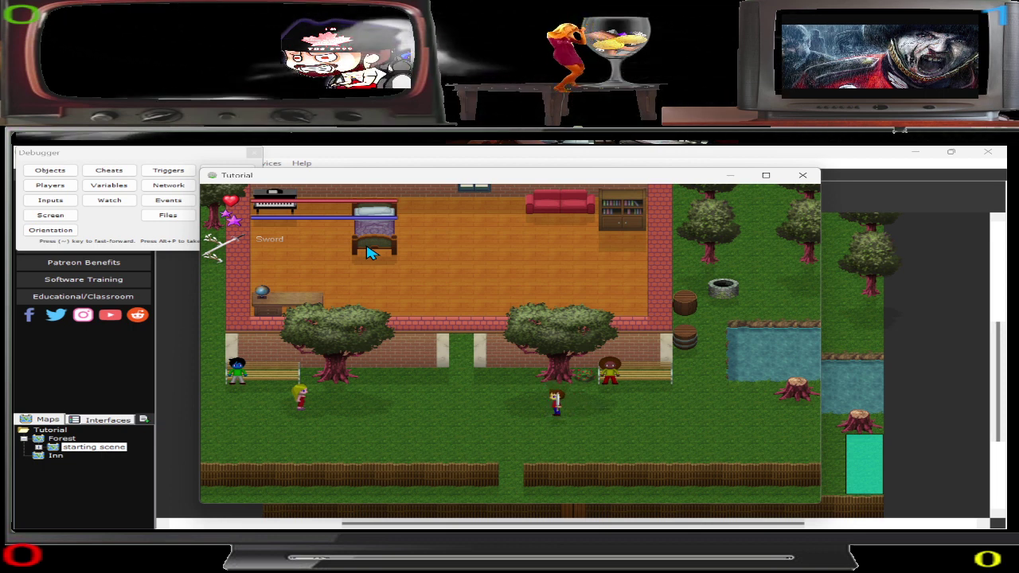
{"action": "key", "text": "Up"}
{"action": "key", "text": "Down"}
{"action": "key", "text": "Left"}
{"action": "key", "text": "space"}
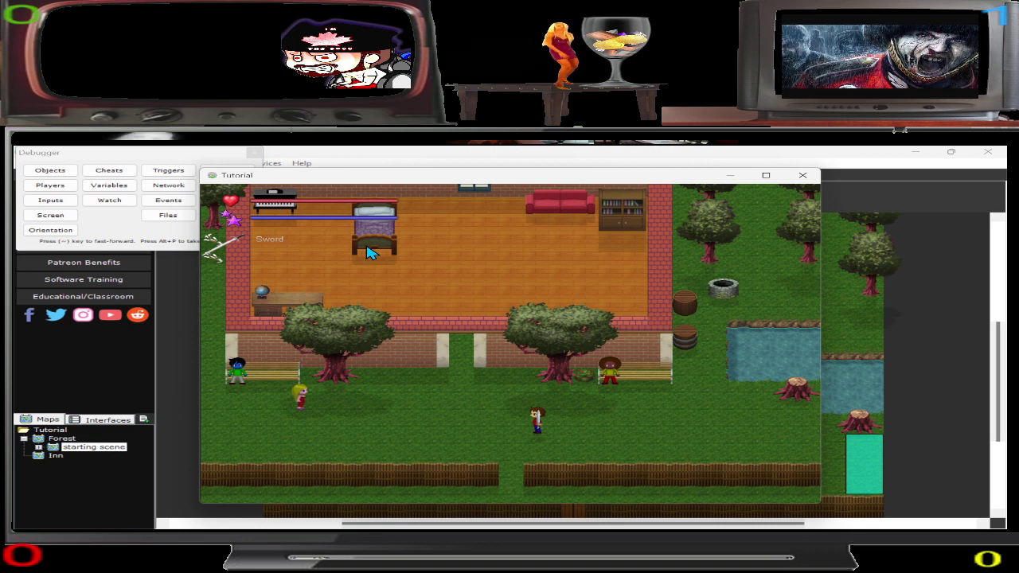
{"action": "key", "text": "Left"}
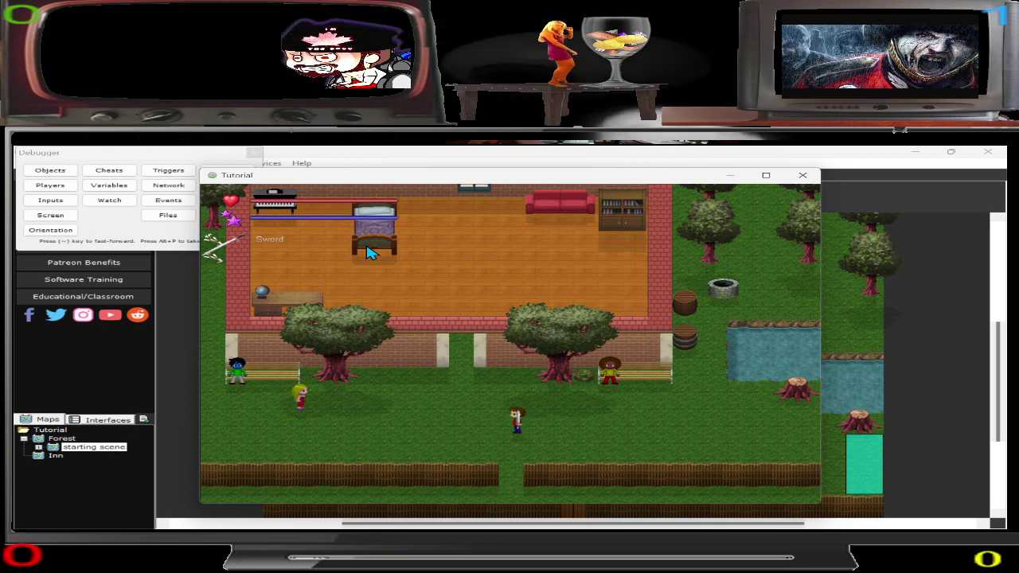
{"action": "key", "text": "Left"}
{"action": "key", "text": "Up"}
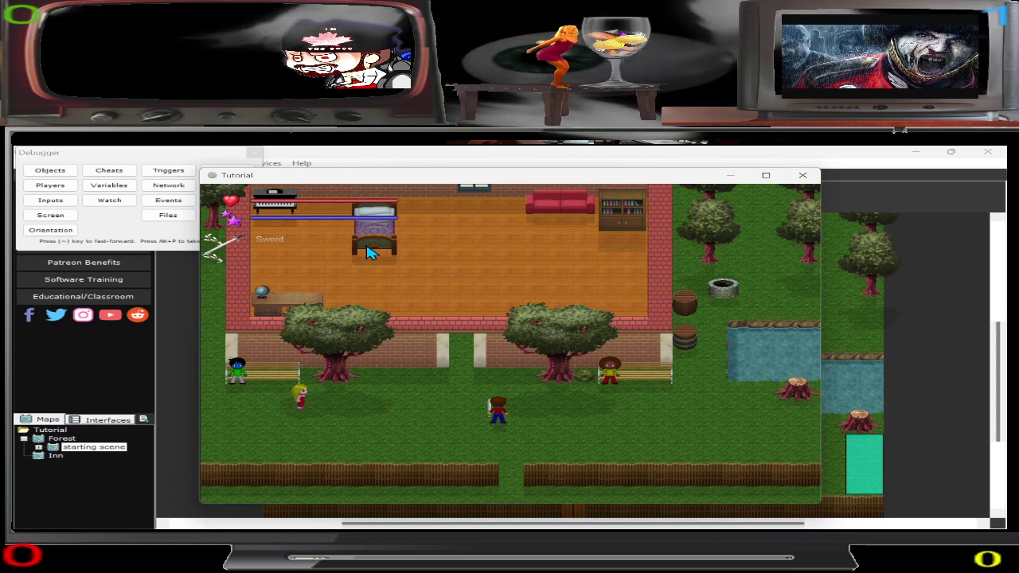
{"action": "key", "text": "Down"}
{"action": "key", "text": "Left"}
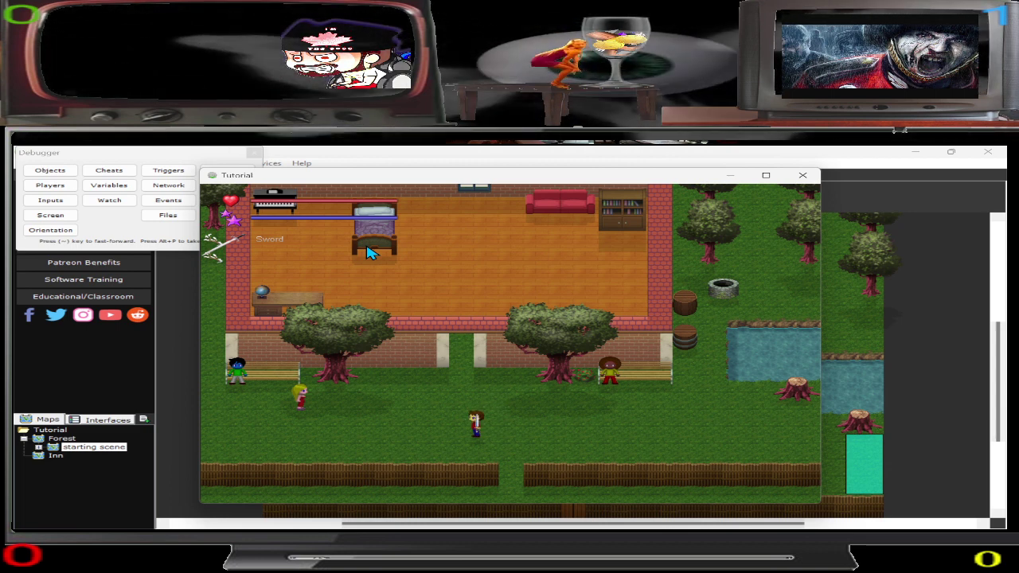
Turn the player east and west above the fence gap and test sword swings in both directions.
{"action": "key", "text": "Right"}
{"action": "key", "text": "space"}
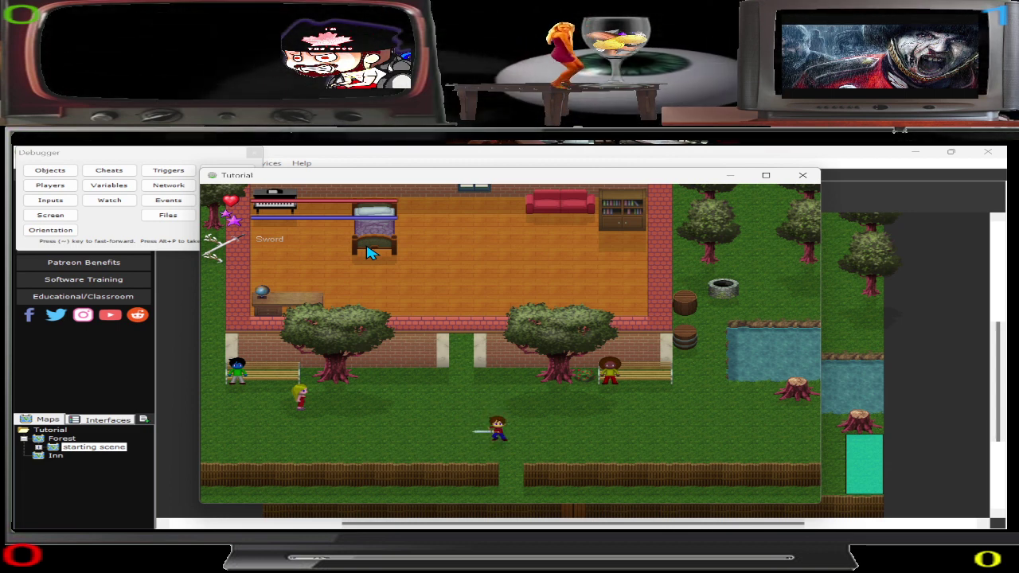
{"action": "key", "text": "Right"}
{"action": "key", "text": "Left"}
{"action": "key", "text": "space"}
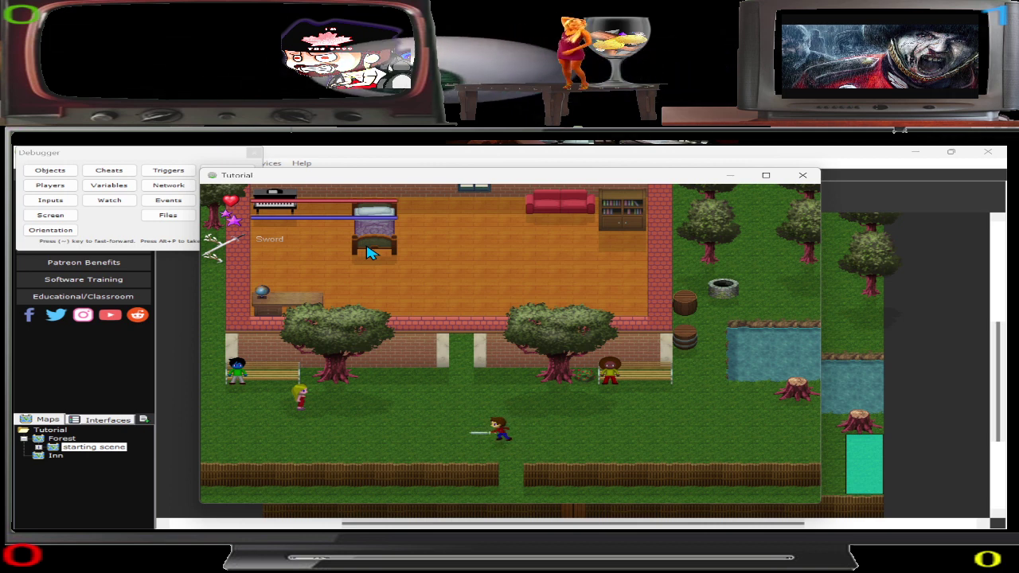
{"action": "key", "text": "Right"}
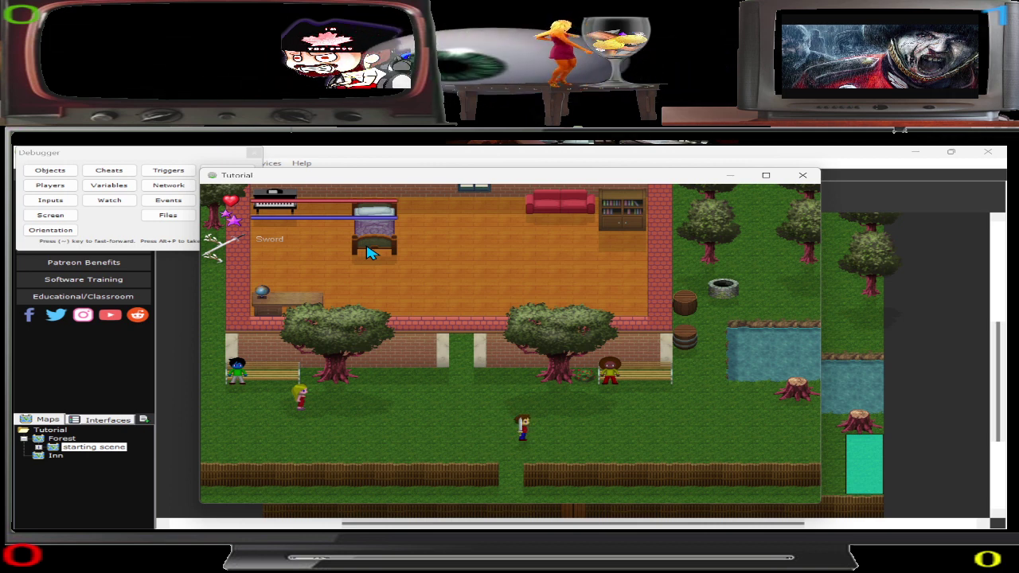
{"action": "key", "text": "Left"}
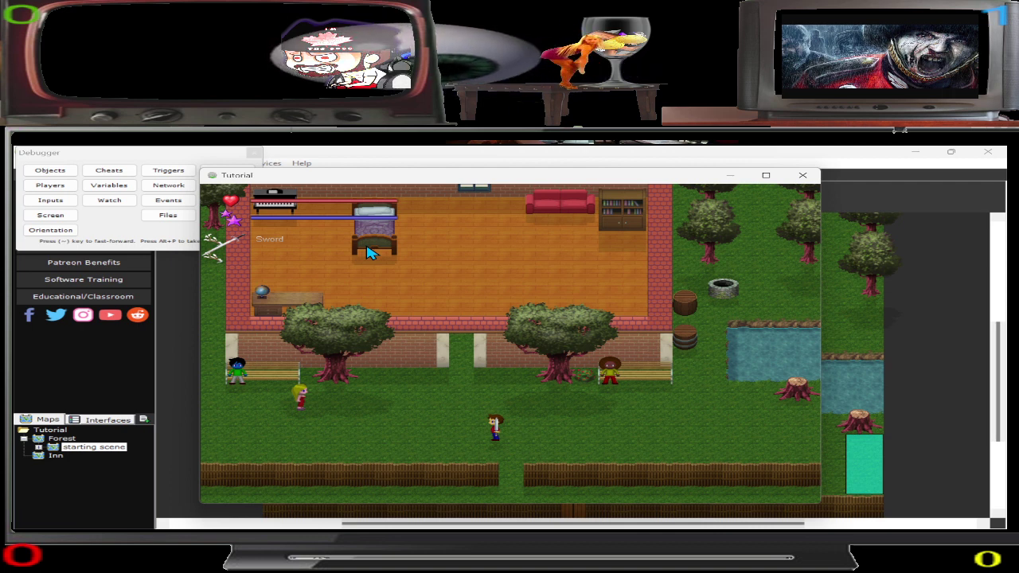
Walk the player toward the blond character and back, testing the sword along the way.
{"action": "key", "text": "Up"}
{"action": "key", "text": "Left"}
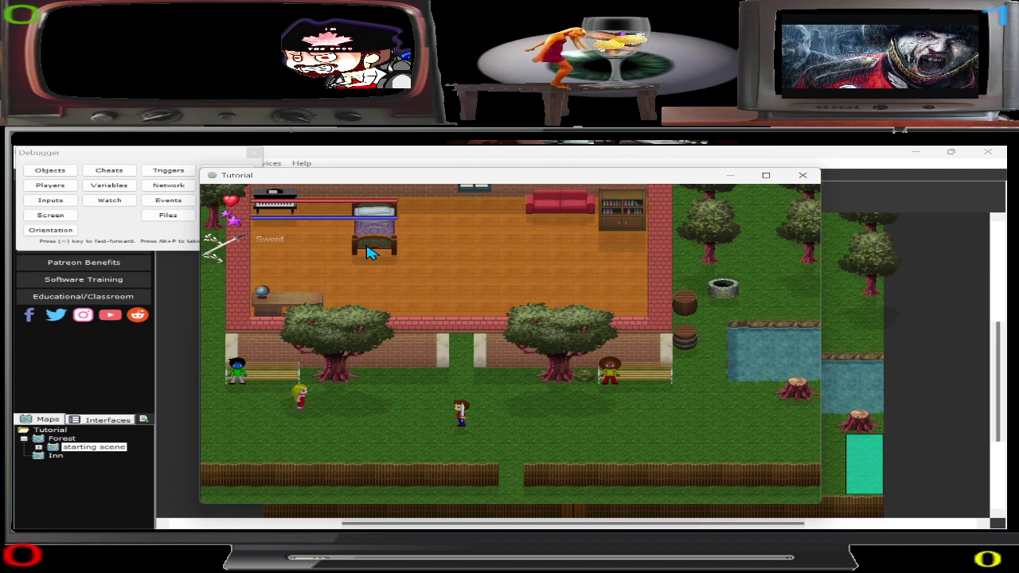
{"action": "key", "text": "space"}
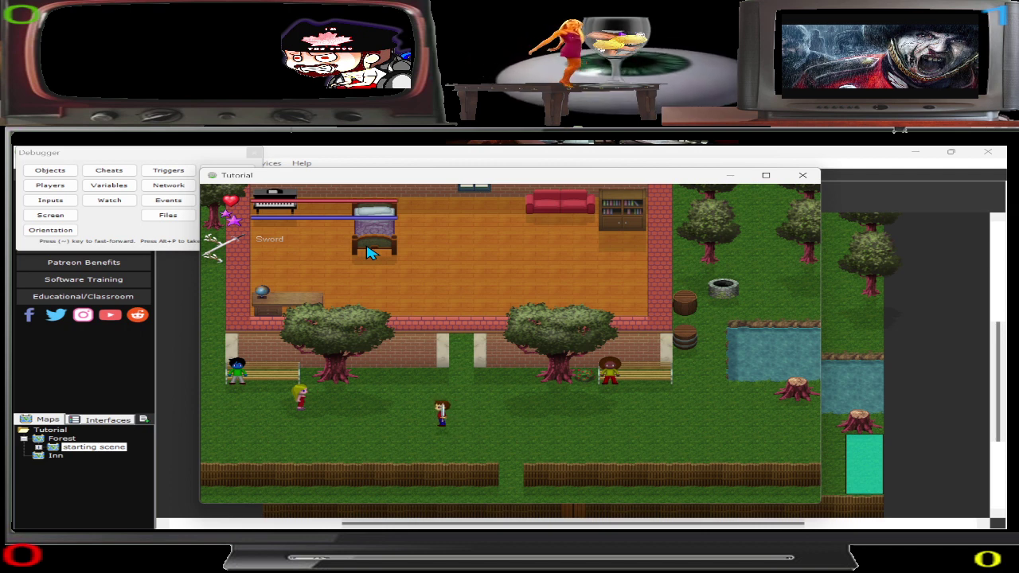
{"action": "key", "text": "Right"}
{"action": "key", "text": "Down"}
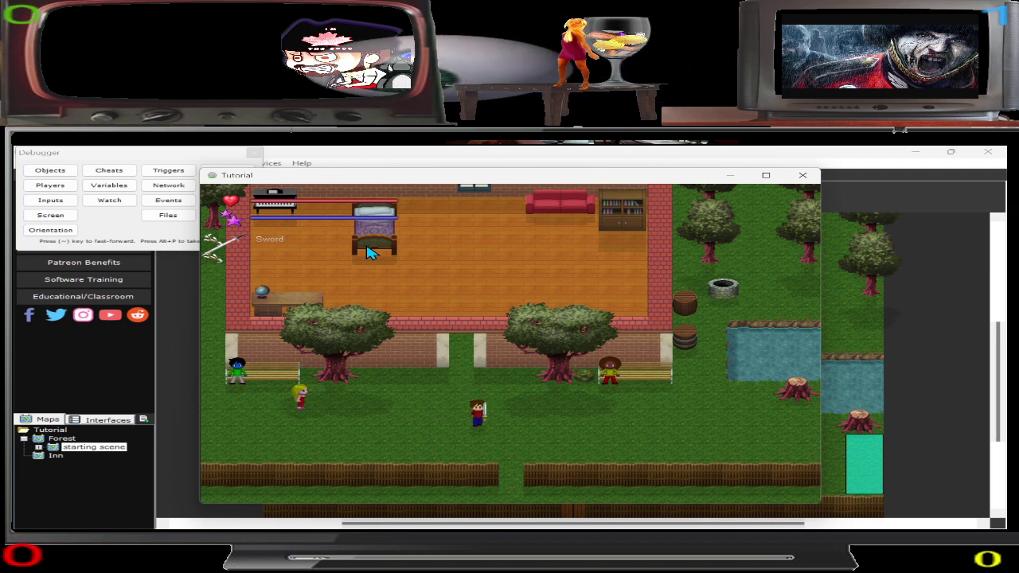
{"action": "key", "text": "Left"}
{"action": "key", "text": "space"}
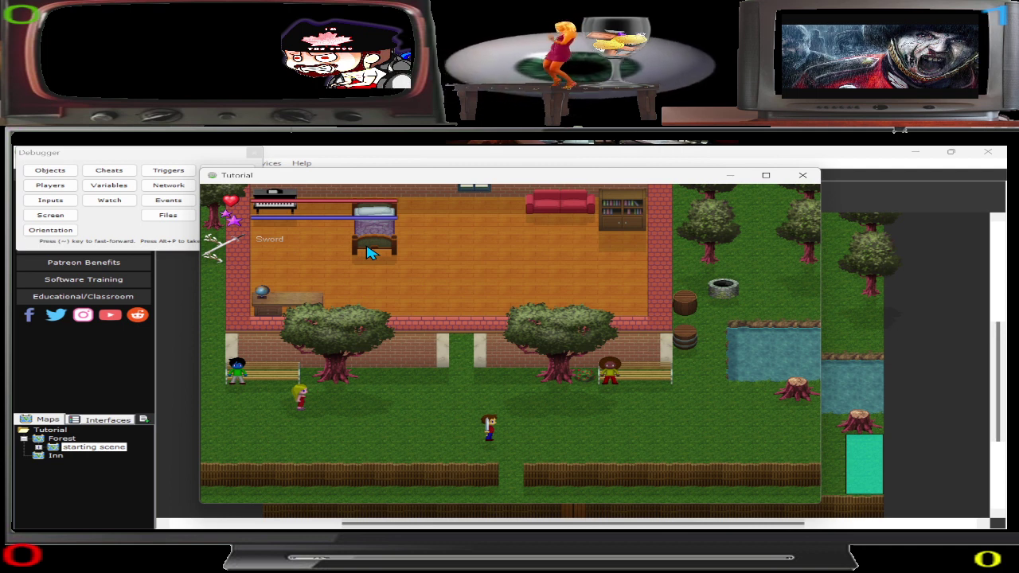
Walk the player down through the gap in the wooden fence and move back and forth below it.
{"action": "key", "text": "Down"}
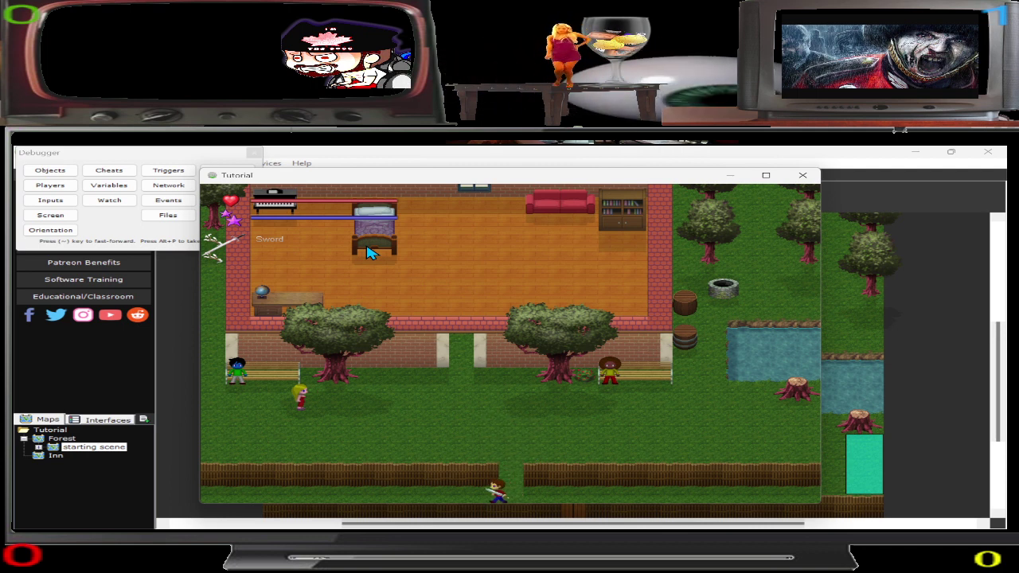
{"action": "key", "text": "Right"}
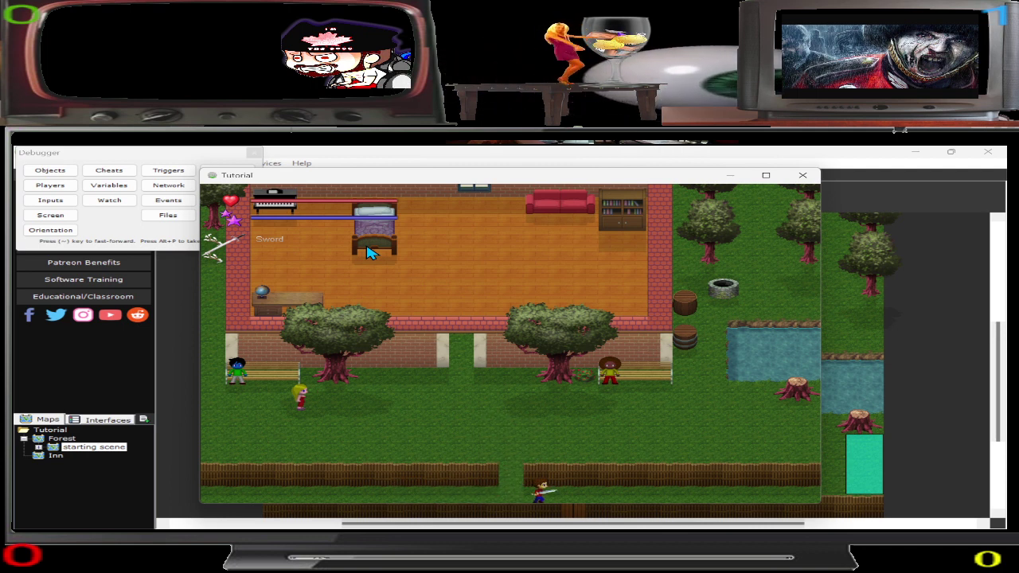
{"action": "key", "text": "Left"}
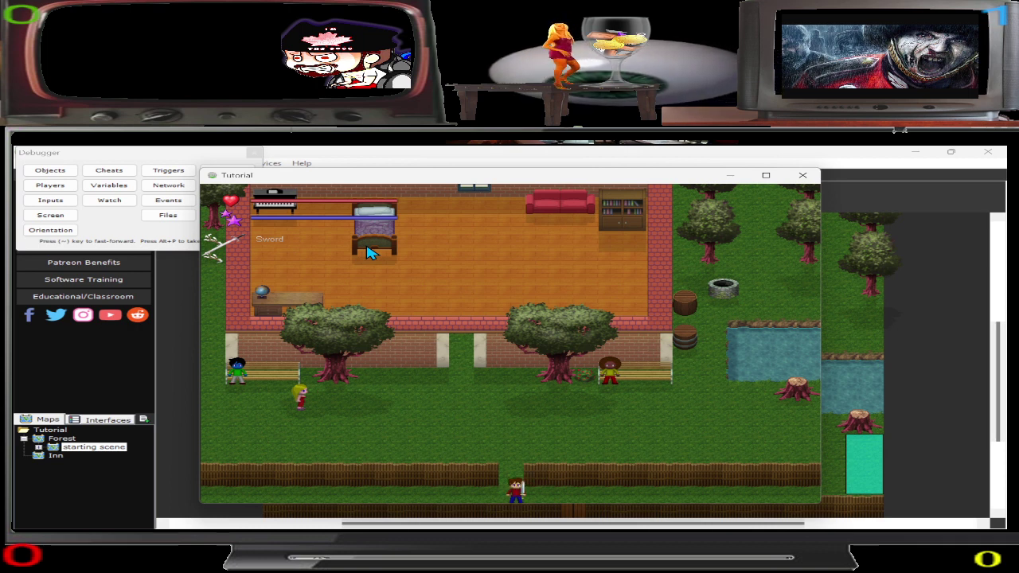
{"action": "key", "text": "Right"}
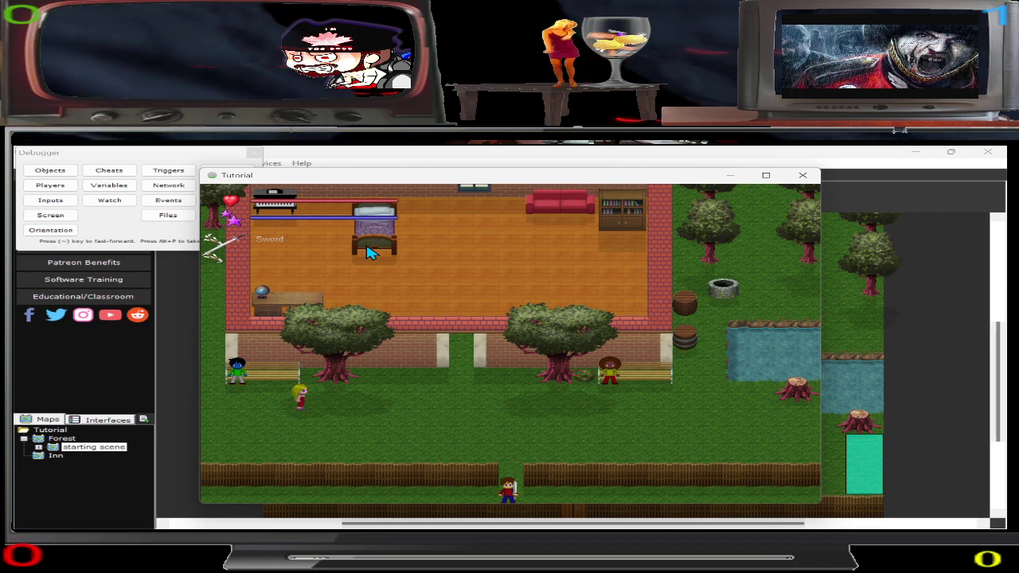
Walk the player back into the house and over to the desk with the globe.
{"action": "left_click", "coordinate": [372, 253]}
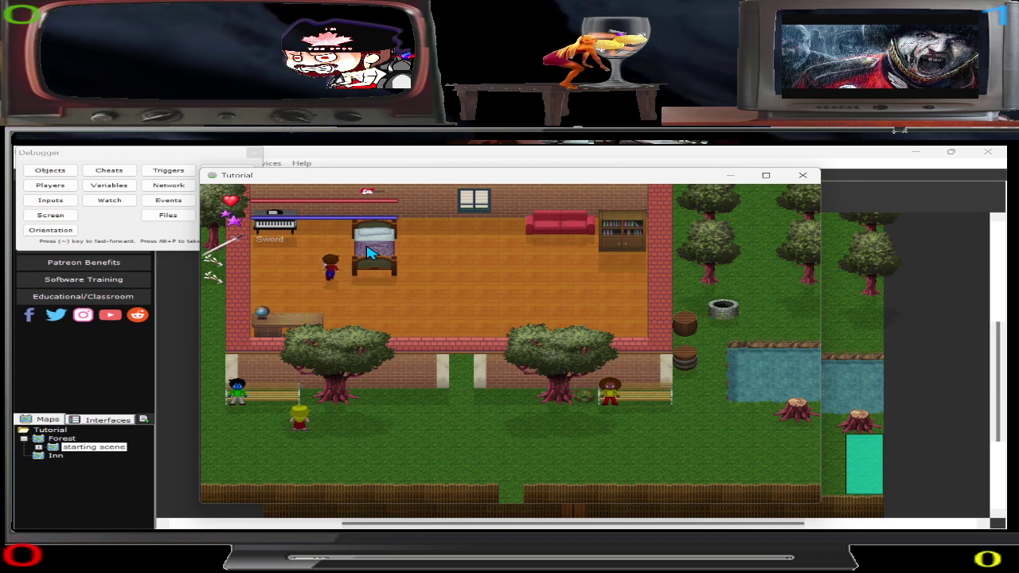
{"action": "key", "text": "Down"}
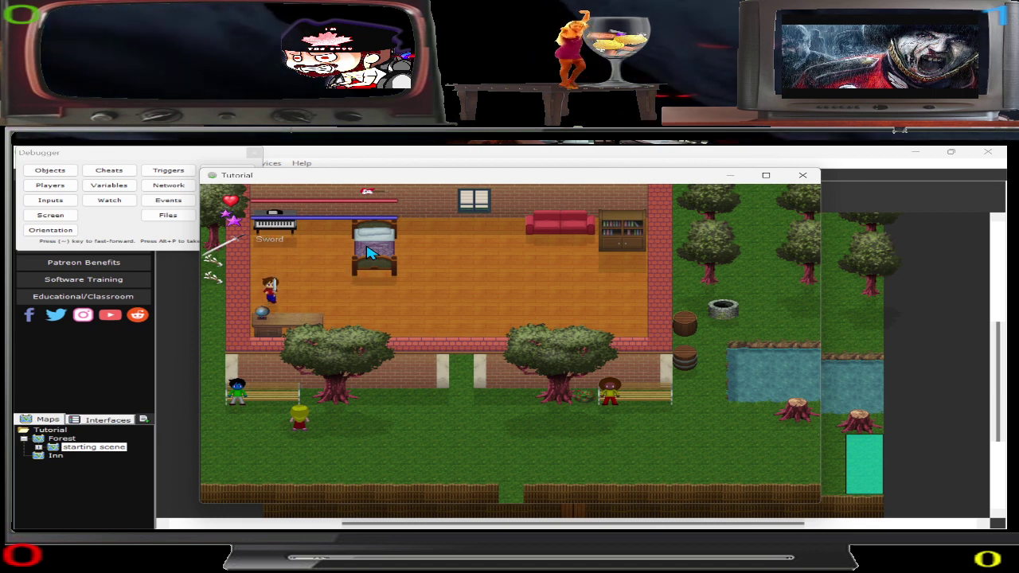
Walk the player from the desk across the room and out through the house doorway onto the grass.
{"action": "key", "text": "Right"}
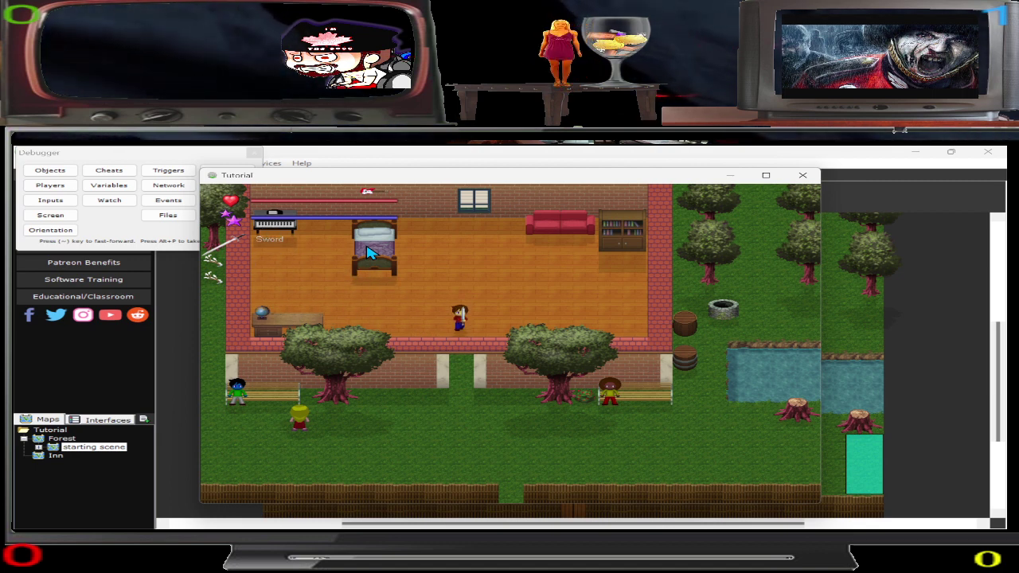
{"action": "key", "text": "Left"}
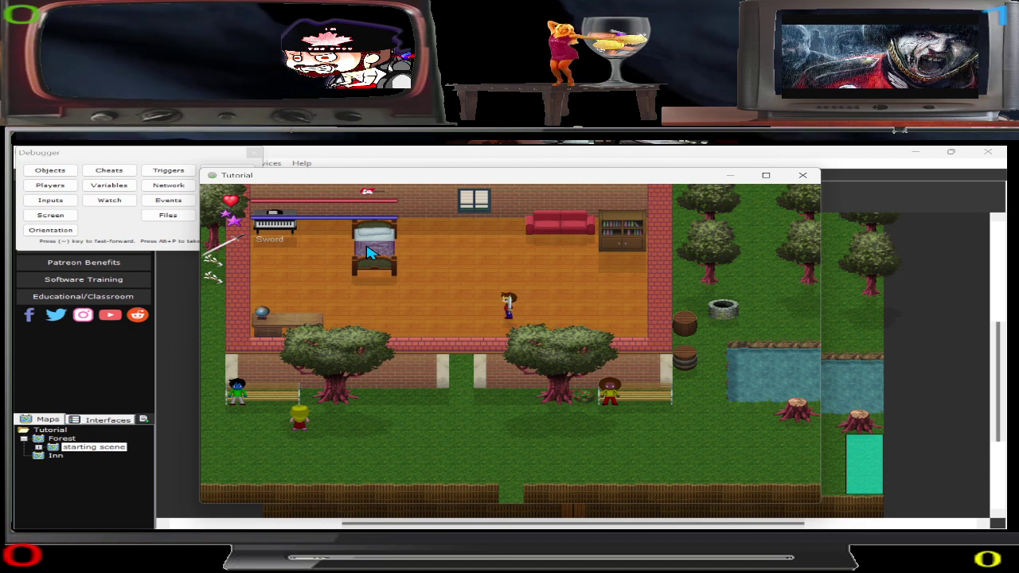
{"action": "key", "text": "Down"}
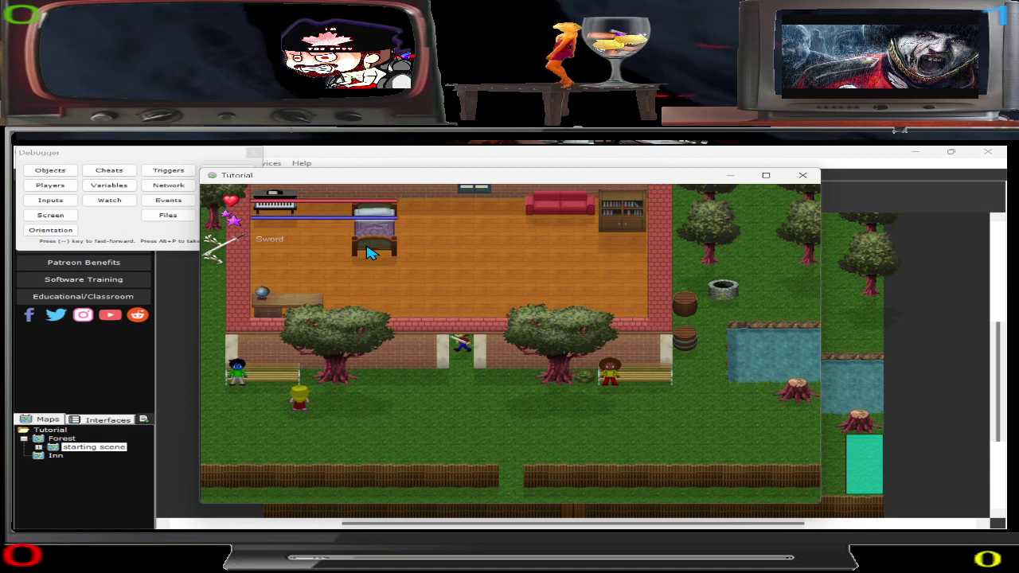
{"action": "key", "text": "Down"}
Open the in-game menu and choose Quit Game.
{"action": "key", "text": "Escape"}
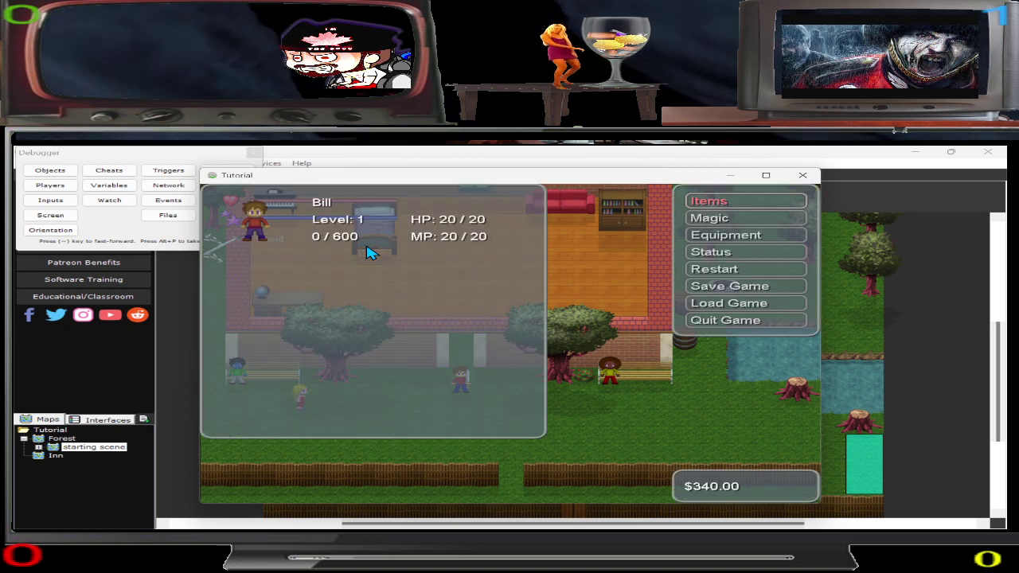
{"action": "key", "text": "Down"}
{"action": "key", "text": "Down"}
{"action": "key", "text": "Down"}
{"action": "key", "text": "Down"}
{"action": "key", "text": "Down"}
{"action": "key", "text": "Down"}
{"action": "key", "text": "Down"}
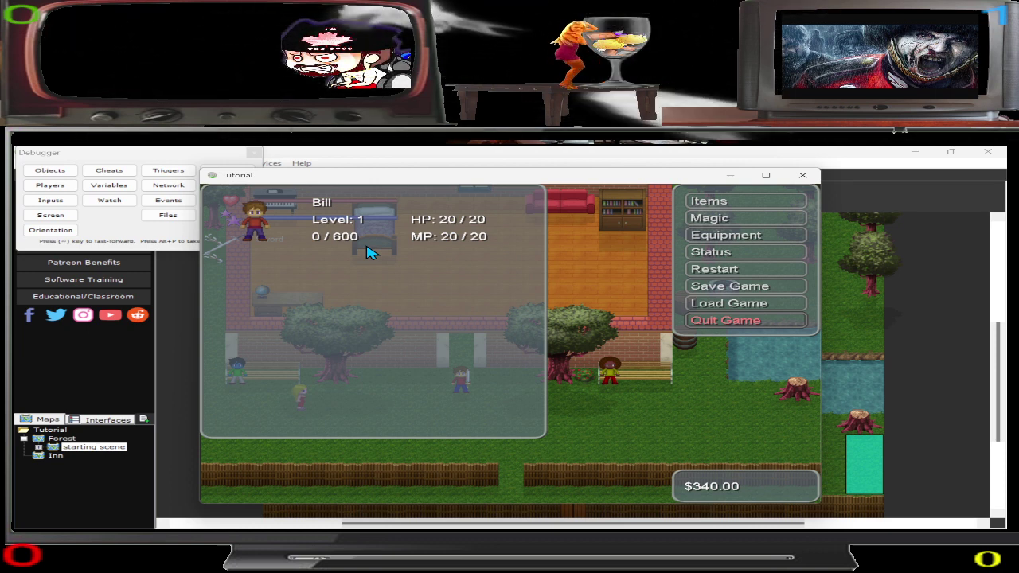
{"action": "key", "text": "Return"}
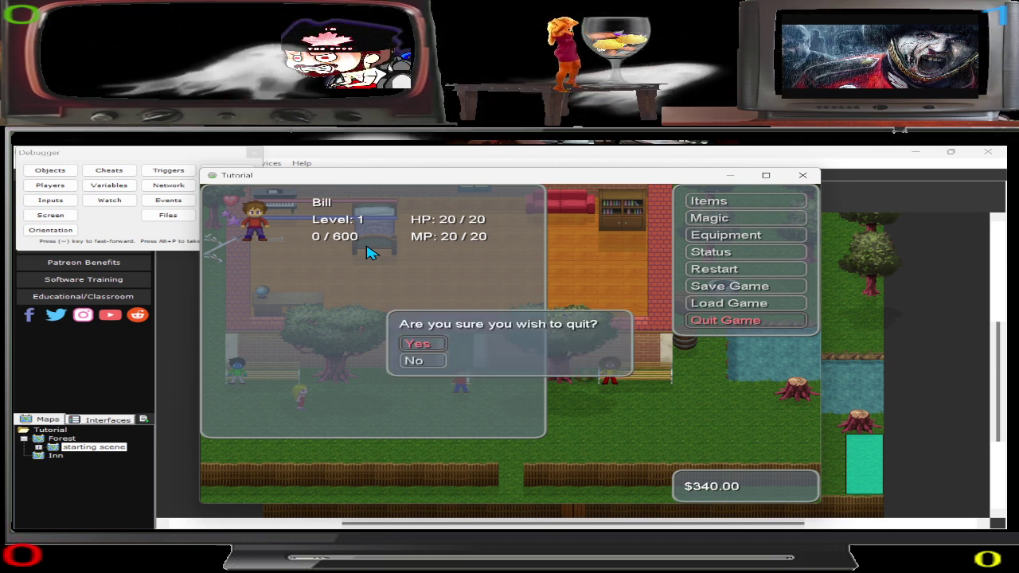